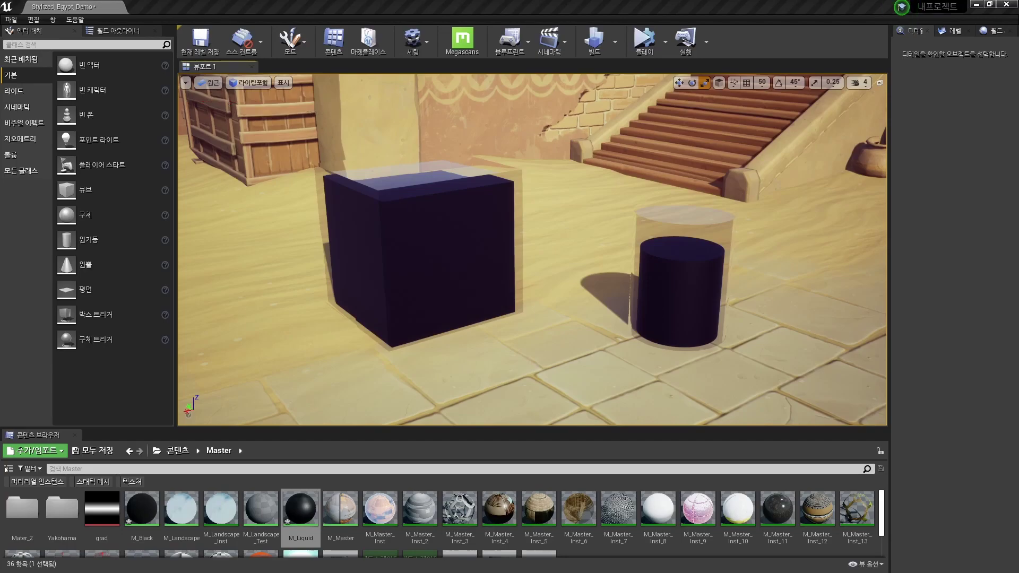
Step: Select testcube3 and open the M_Liquid material in the Material Editor
click(420, 260)
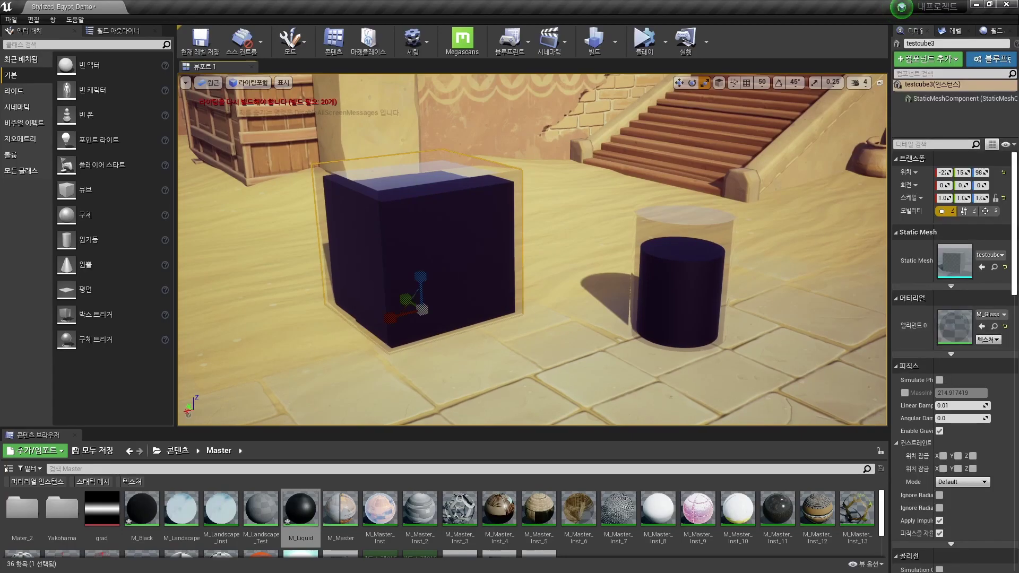
double_click(301, 509)
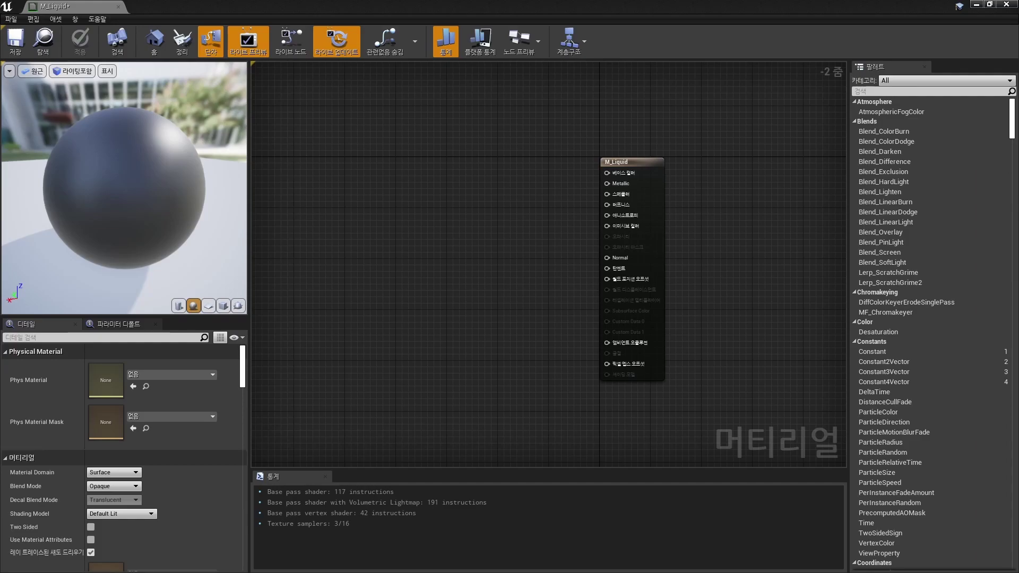
Step: Add LocalPosition and BreakOutFloat3Components nodes and move them to the left
right_drag(289, 230, 321, 235)
right_click(320, 234)
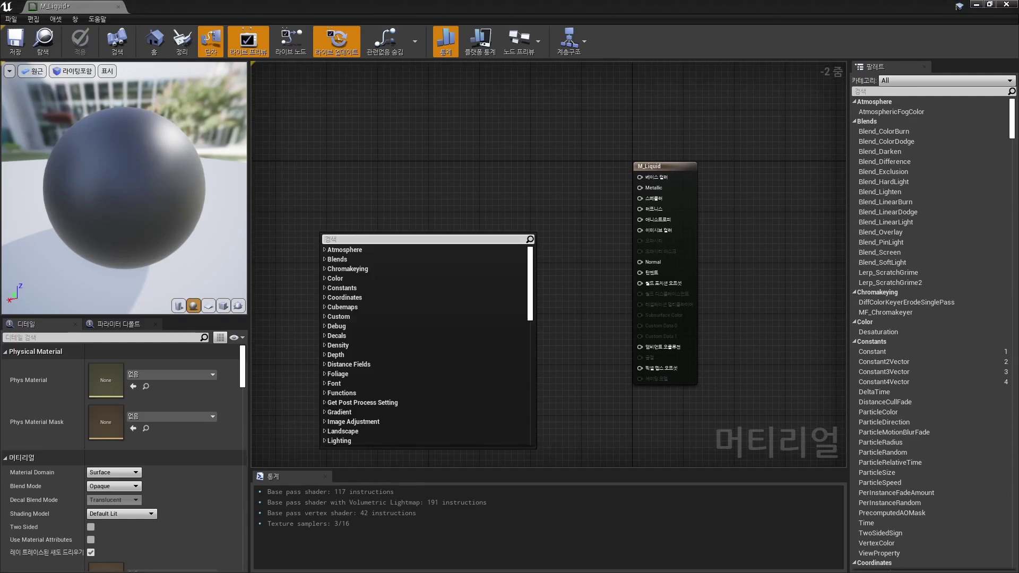
text(Localposi)
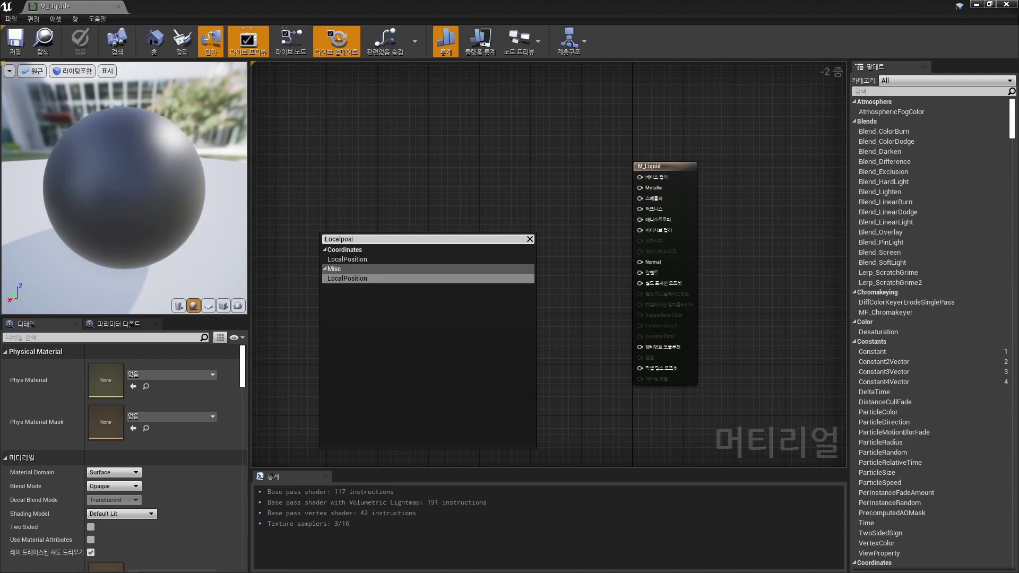
click(347, 259)
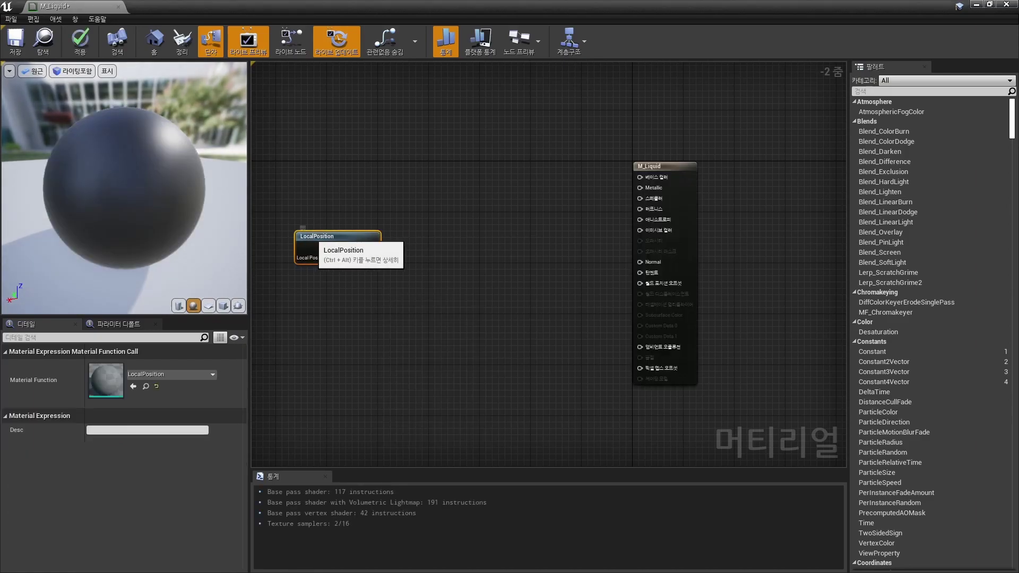
right_drag(371, 255, 505, 259)
drag(509, 236, 457, 234)
right_click(535, 248)
text(b)
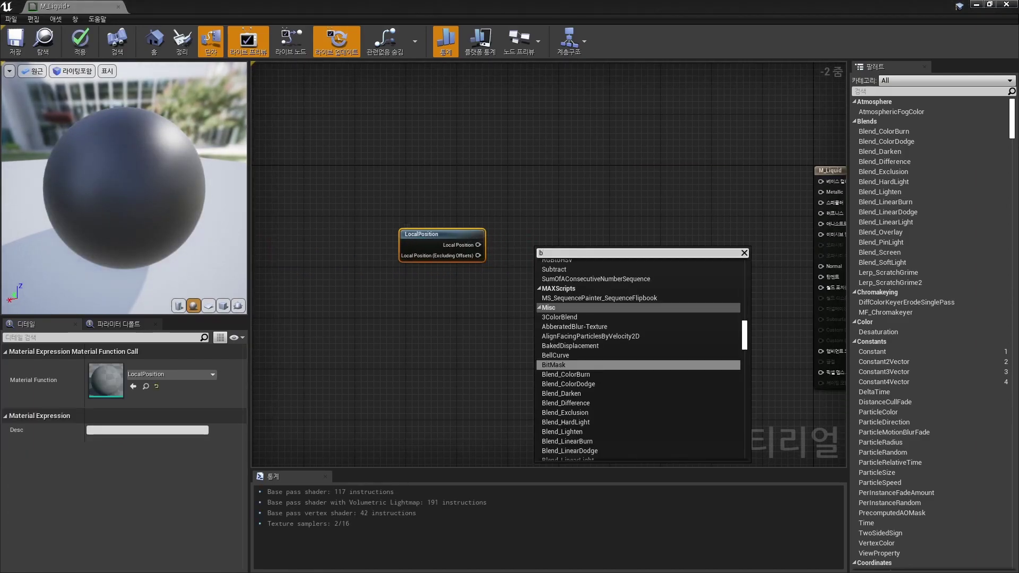
text(reakoutflo)
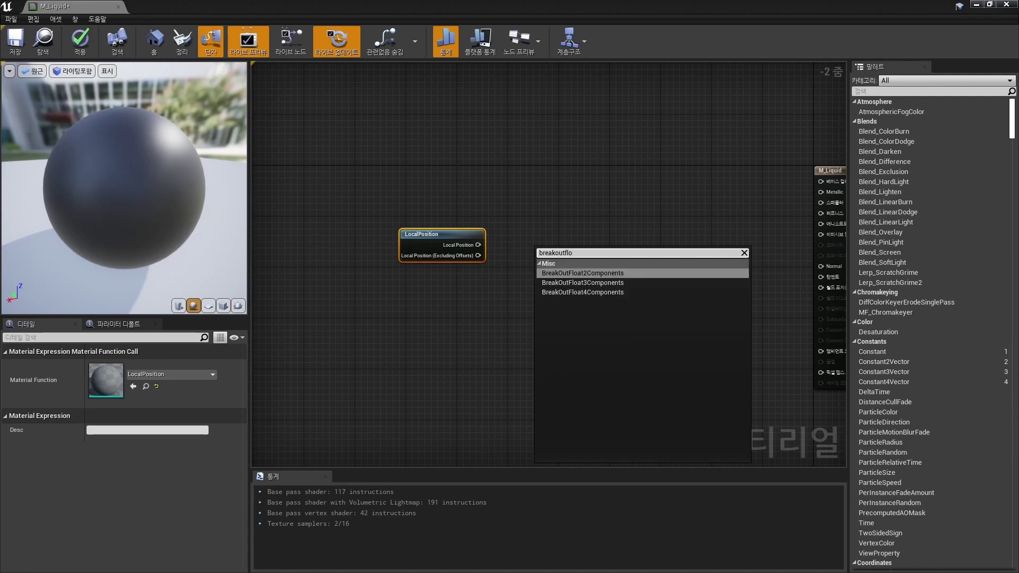
key(Down)
key(Return)
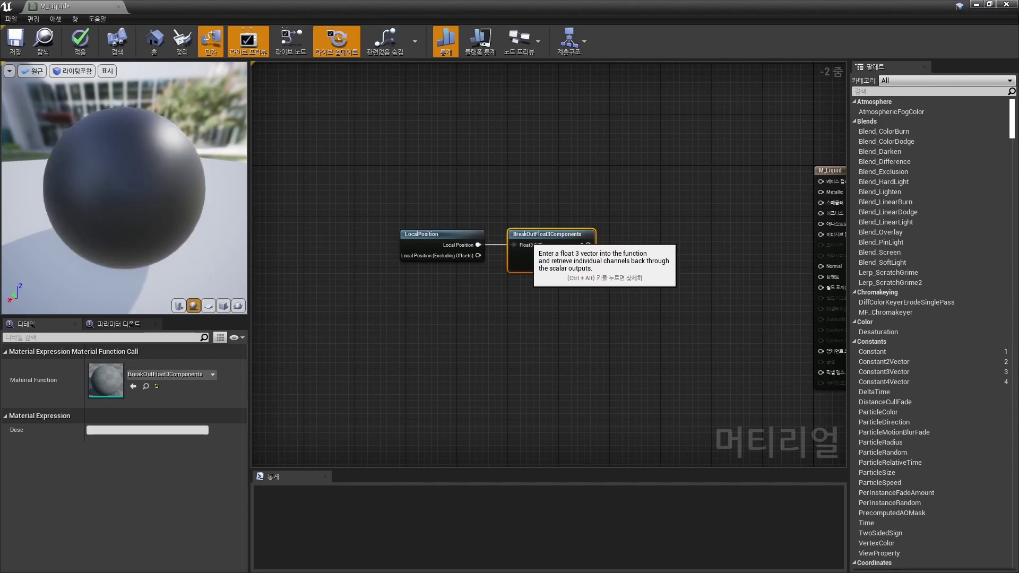
ctrl+click(420, 234)
drag(522, 234, 458, 234)
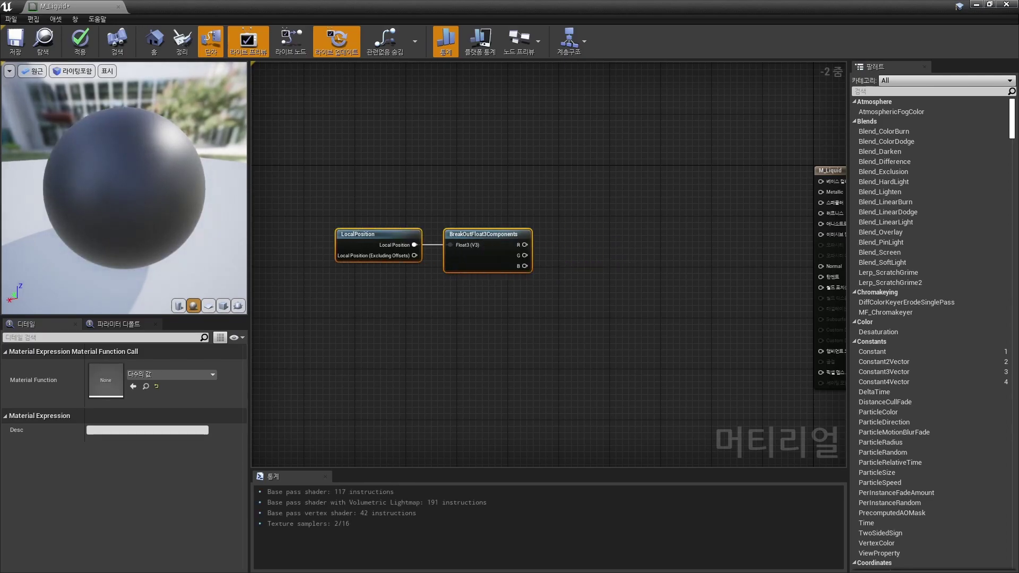
click(562, 239)
Step: Multiply the R channel by 0.01 and place an Add node near the output
click(552, 231)
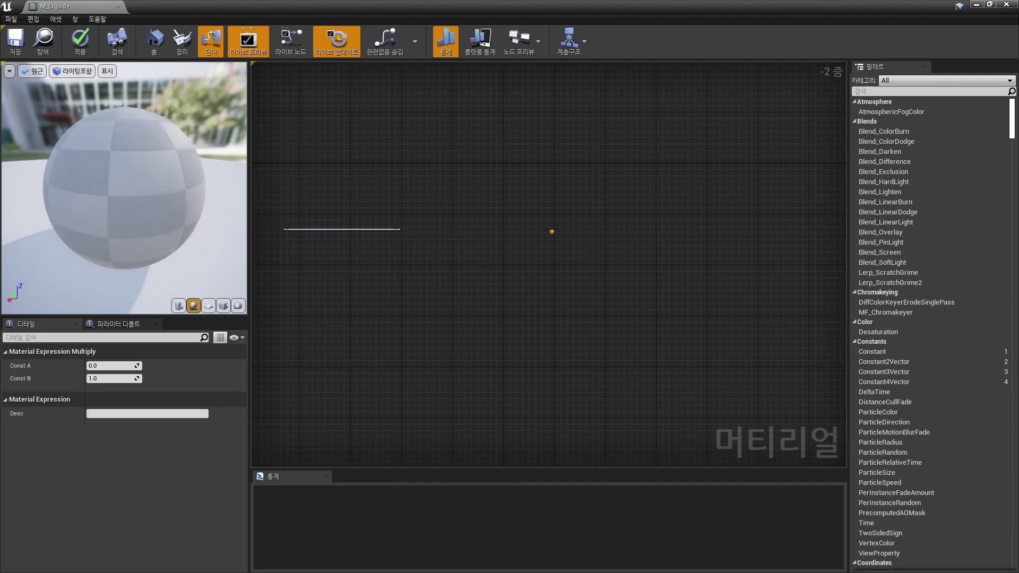
drag(476, 243, 557, 249)
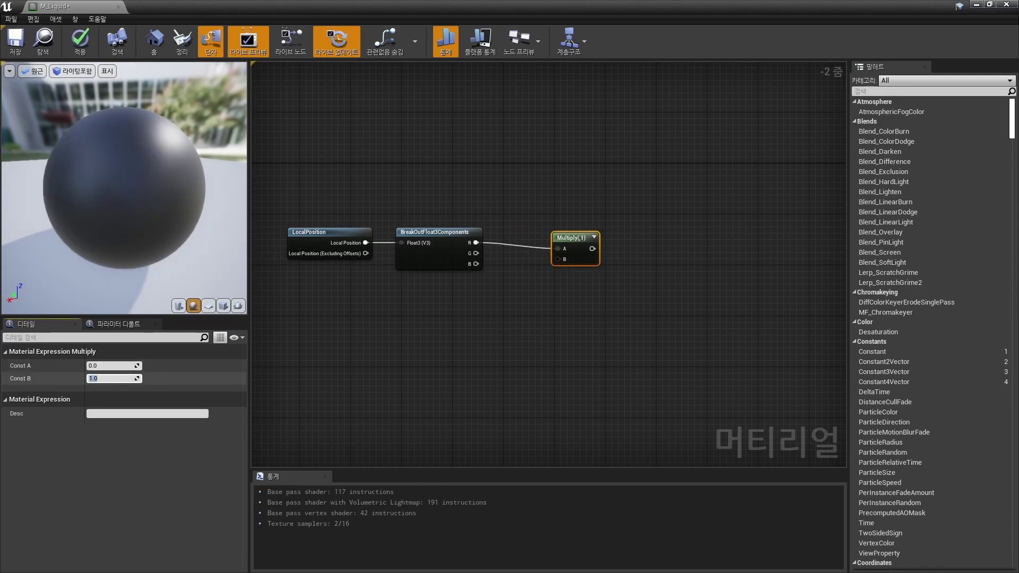
text(0.01)
key(Return)
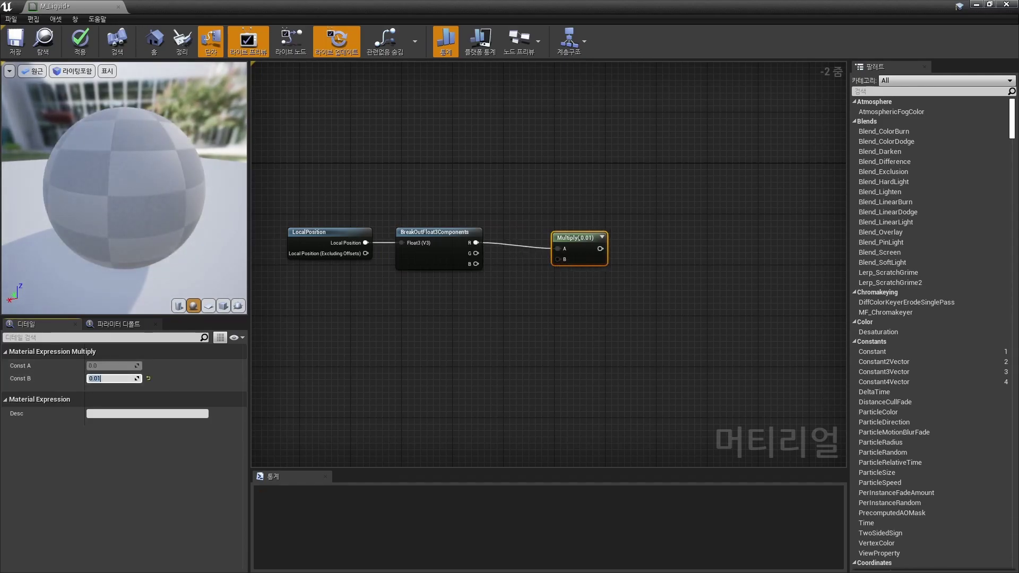
right_drag(562, 244, 452, 243)
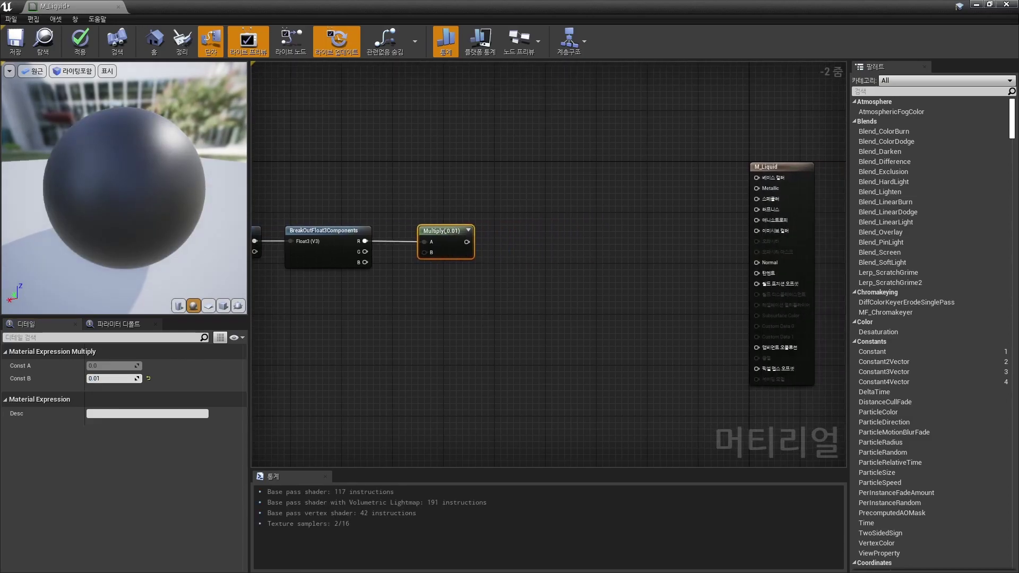
click(504, 196)
Step: Multiply a Time node by a new Wave_Time scalar parameter with default 0.3
right_click(362, 171)
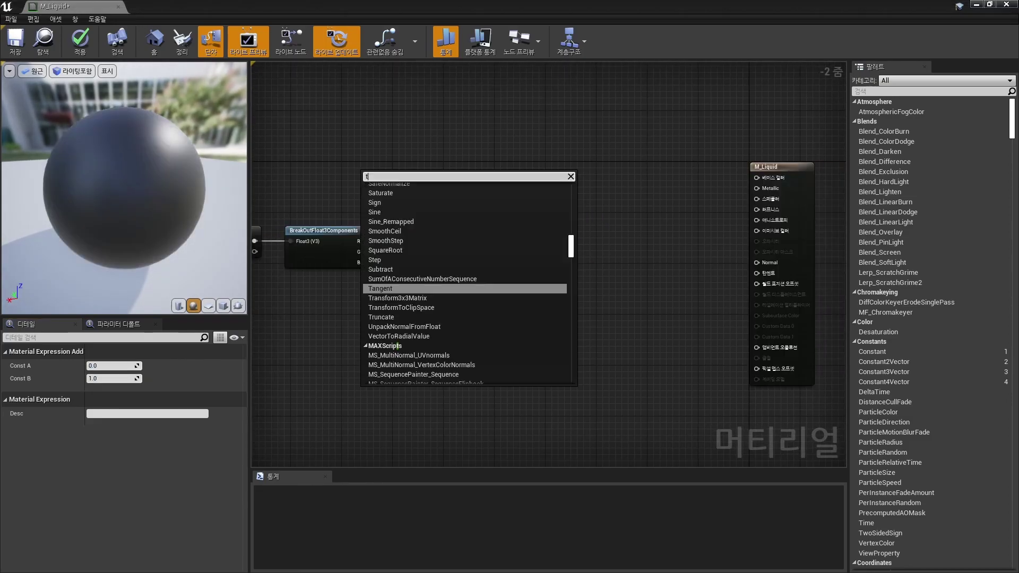
scroll(467, 276, down, 10)
right_drag(372, 249, 448, 321)
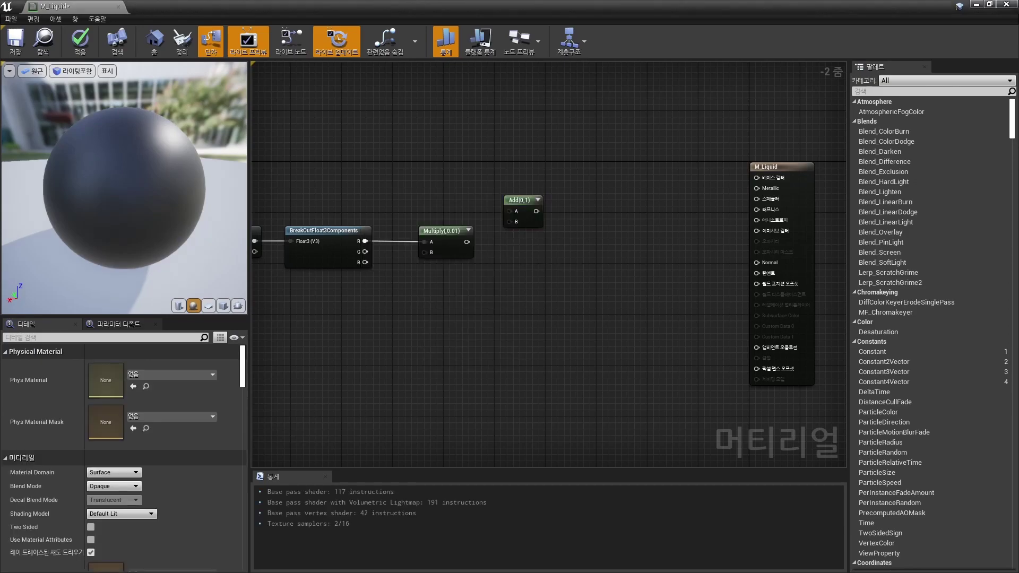
right_click(441, 217)
click(467, 244)
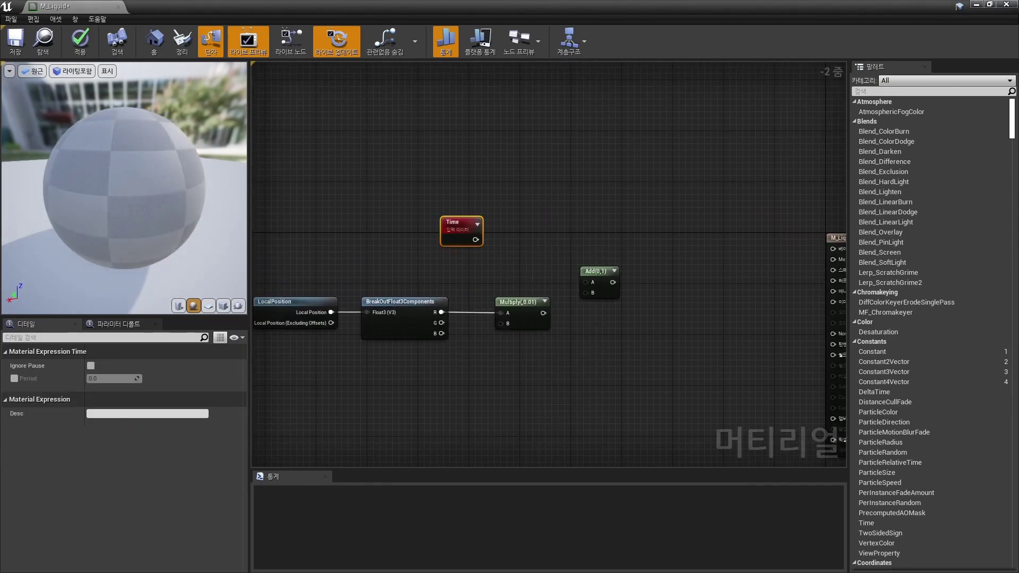
drag(454, 223, 431, 207)
click(489, 215)
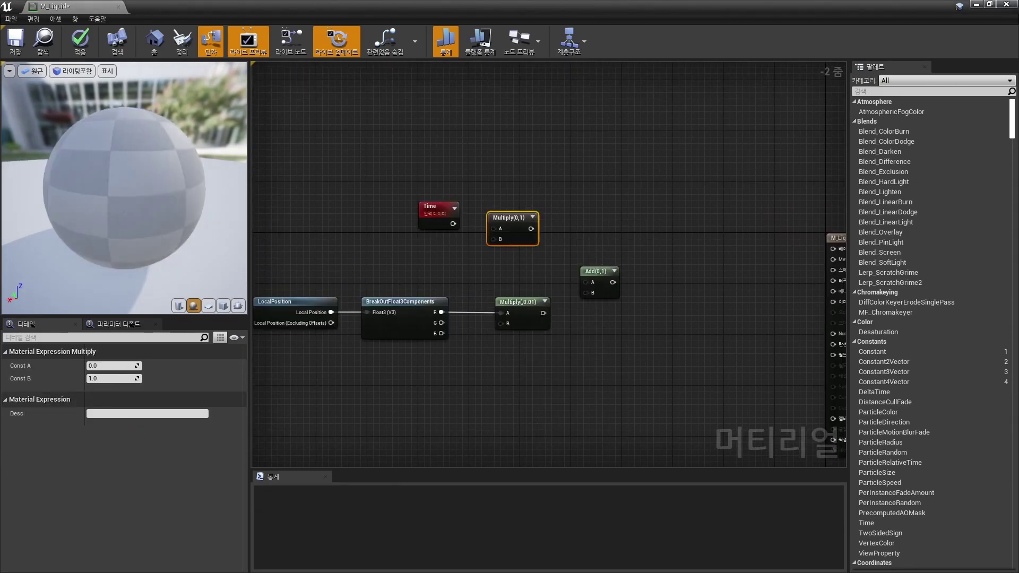
click(421, 260)
mouse_move(434, 273)
mouse_down()
mouse_move(494, 241)
mouse_move(494, 229)
mouse_up()
drag(432, 206, 427, 200)
drag(427, 263, 426, 251)
right_click(433, 261)
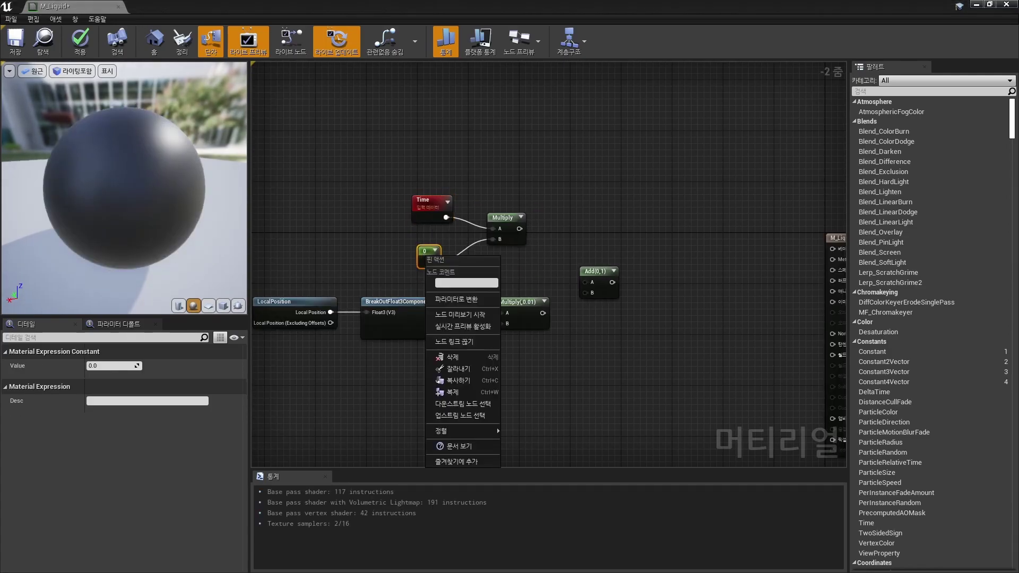
click(456, 299)
text(Wave_Time)
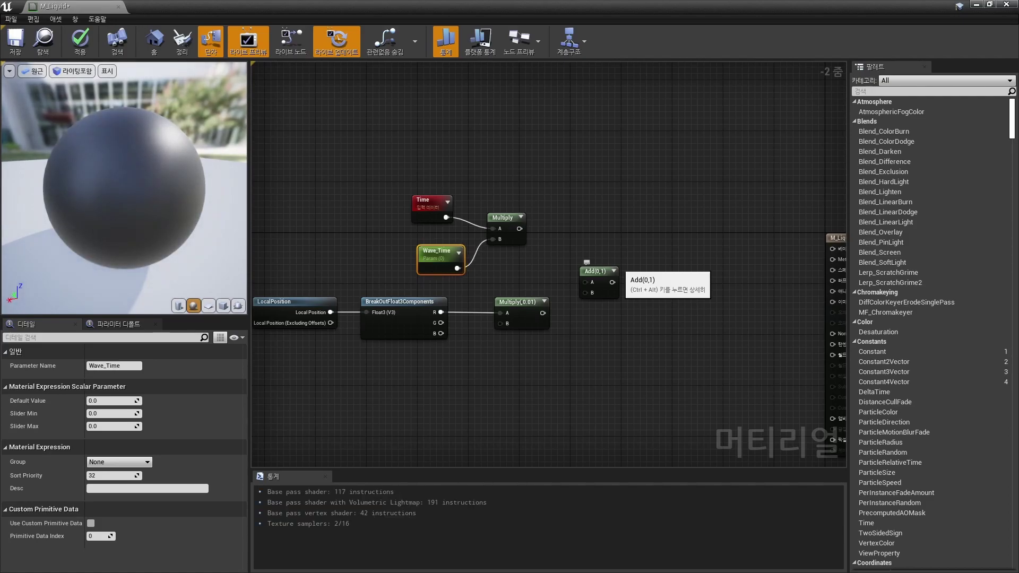
click(111, 401)
text(0.3)
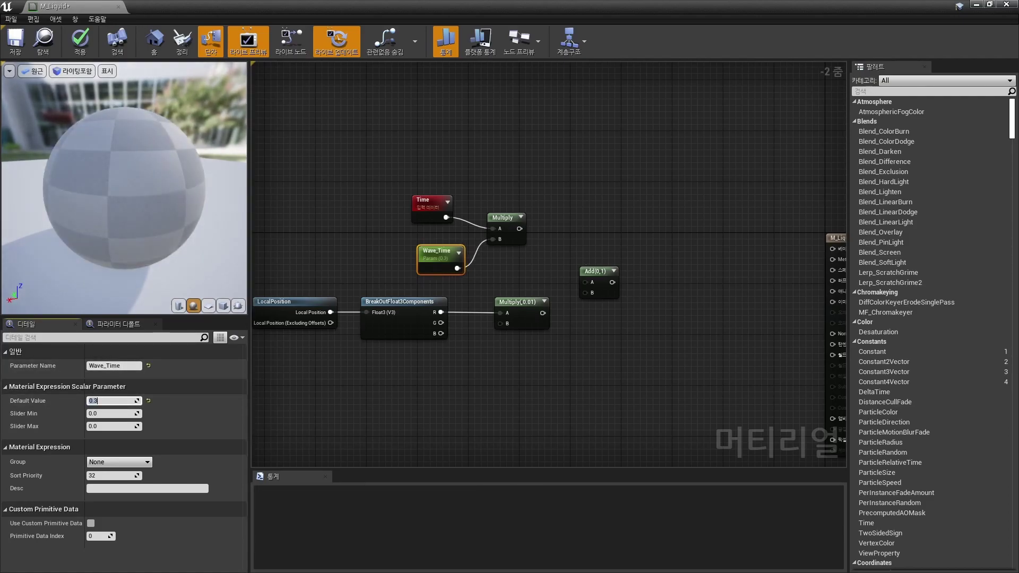
Step: Wire Time×Wave_Time into Add's A and the 0.01 Multiply into Add's B
right_drag(531, 159, 480, 162)
mouse_move(468, 232)
mouse_down()
mouse_move(562, 285)
mouse_move(534, 285)
mouse_up()
drag(493, 316, 534, 296)
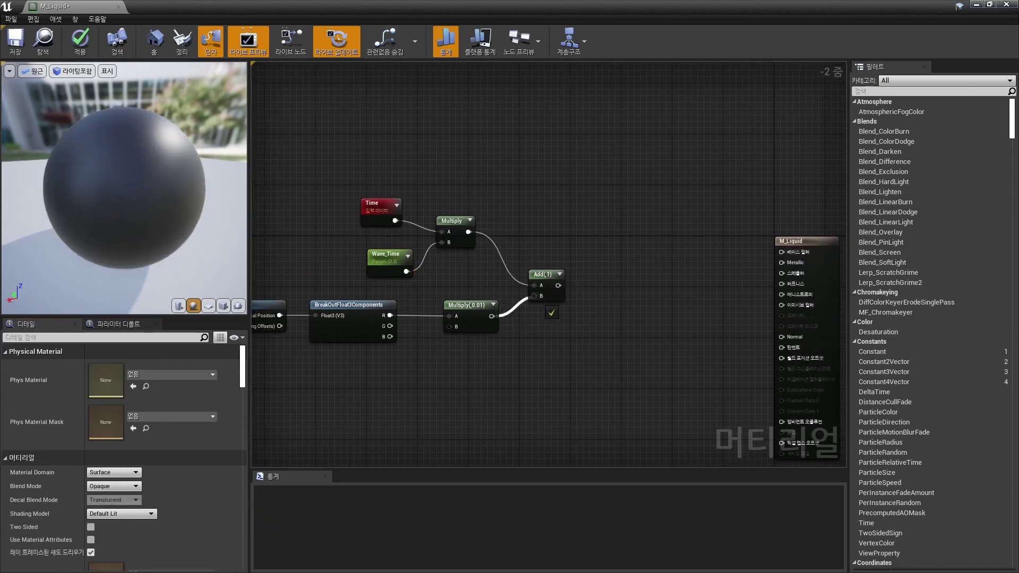
mouse_move(536, 297)
right_down()
mouse_move(502, 299)
mouse_move(552, 277)
right_up()
Step: Add a Sine node fed by the Add result and rearrange the graph
right_click(553, 277)
text(sine)
key(Return)
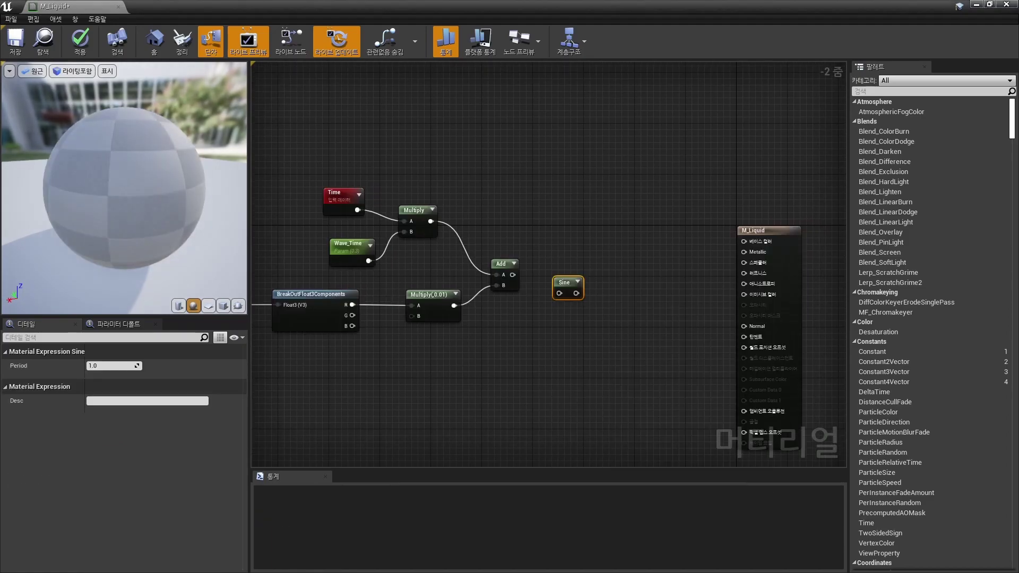
mouse_move(564, 282)
mouse_down()
mouse_move(556, 269)
mouse_move(567, 280)
mouse_move(553, 280)
mouse_up()
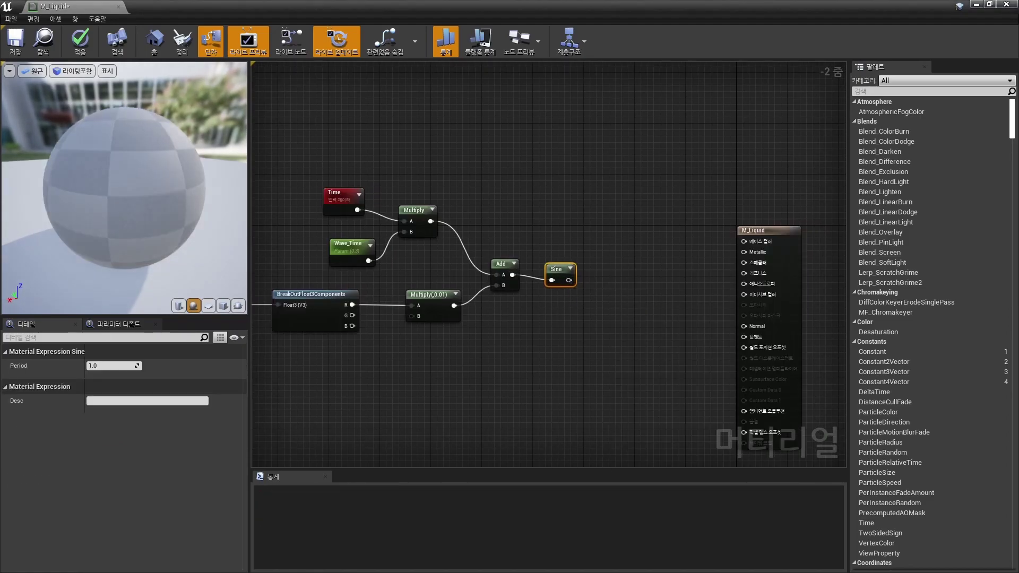
right_drag(553, 280, 524, 277)
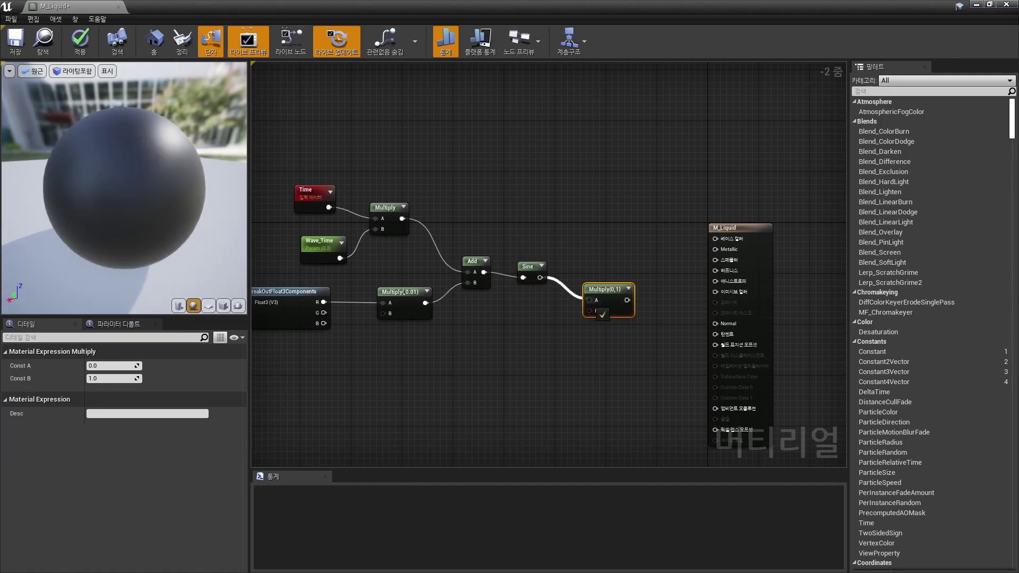
mouse_move(387, 183)
mouse_down()
mouse_move(694, 312)
mouse_move(561, 284)
mouse_up()
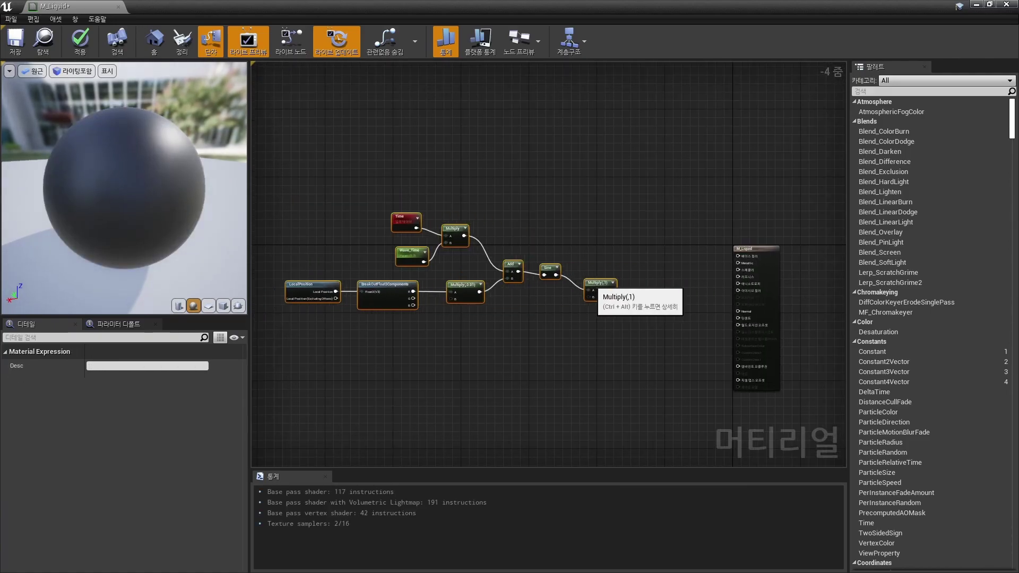
scroll(426, 308, up, 1)
click(425, 307)
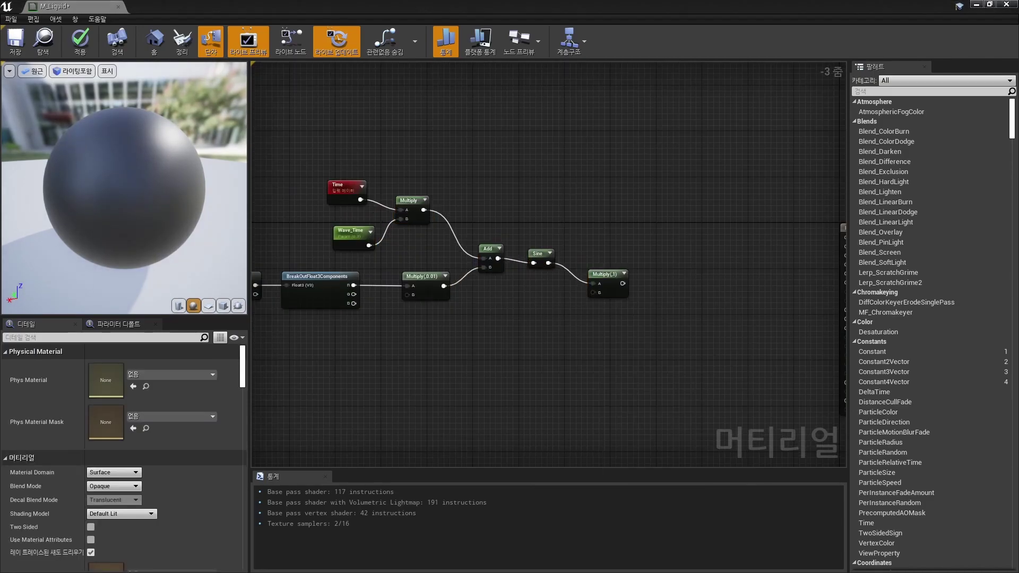
Step: Wire a new Wave_Height scalar parameter, default 10, into the Multiply's B input
click(532, 307)
drag(541, 318, 593, 293)
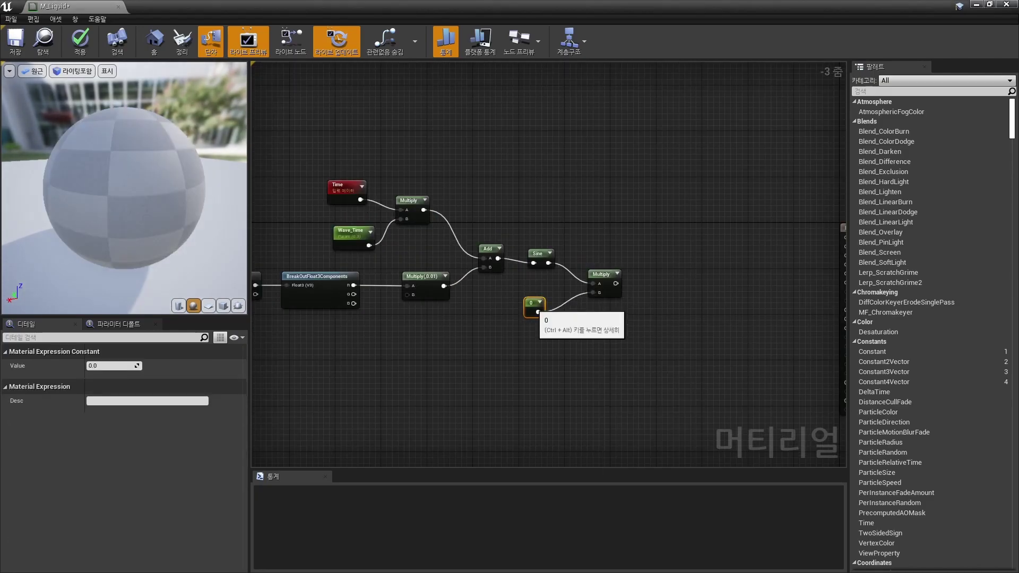
right_click(534, 314)
click(557, 328)
text(ve_)
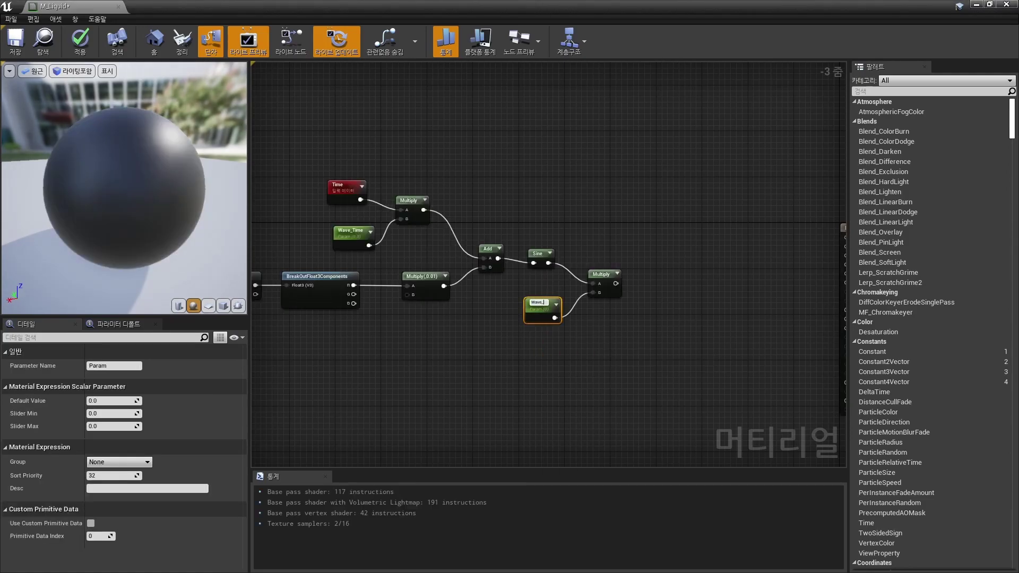
scroll(637, 348, up, 3)
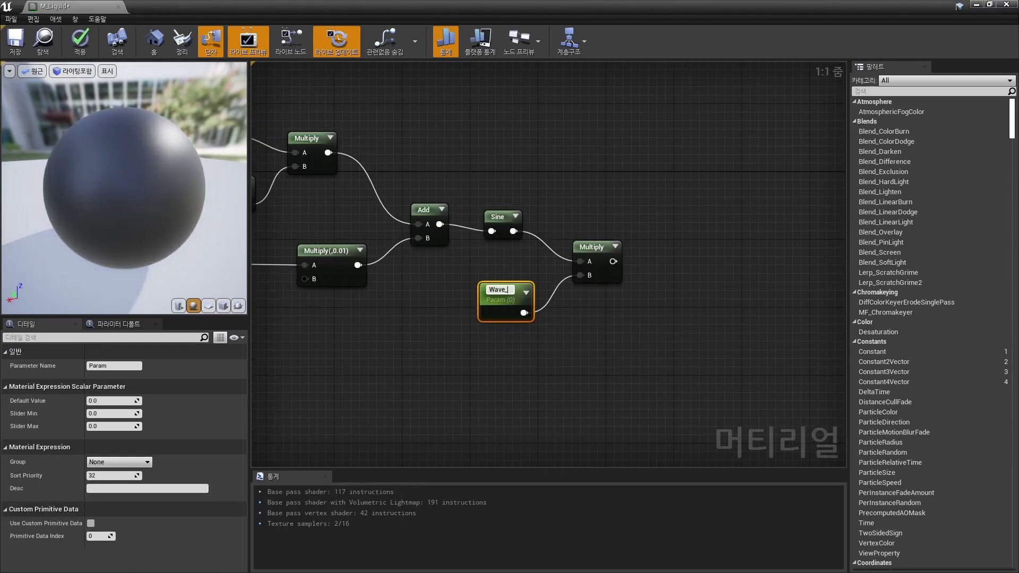
text(Height)
key(Return)
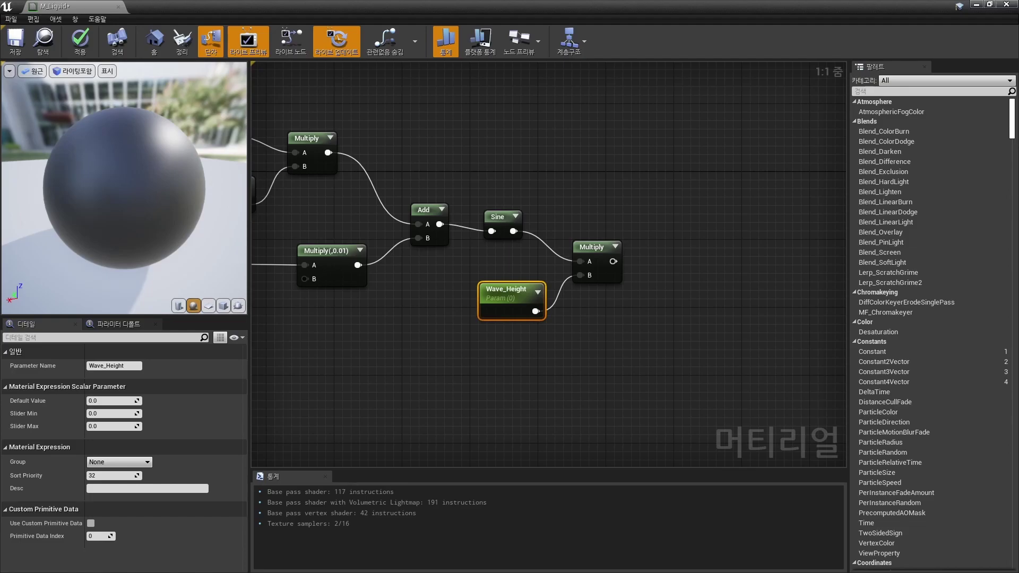
drag(512, 303, 503, 294)
click(112, 401)
text(10)
key(Return)
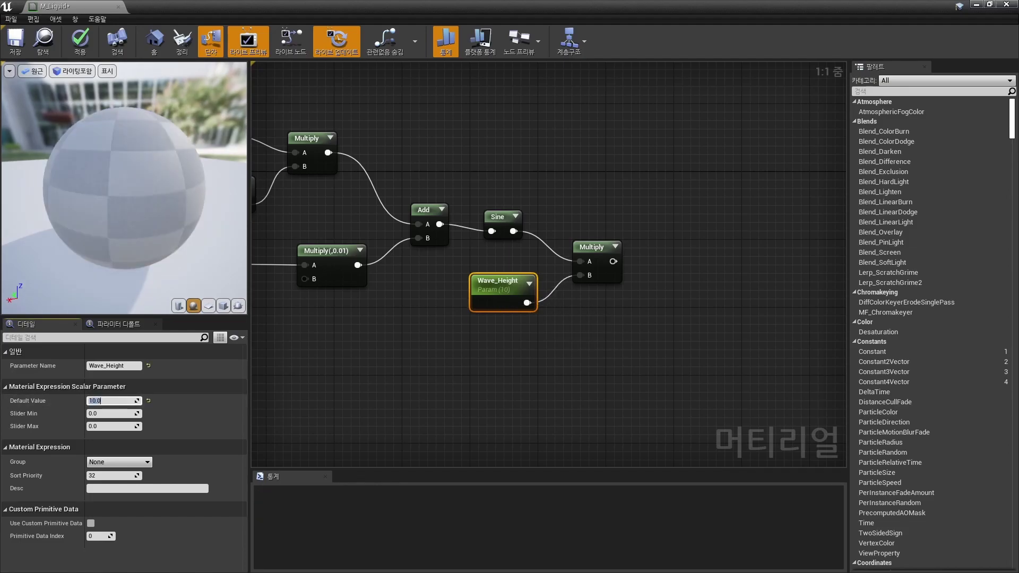
right_drag(557, 314, 546, 298)
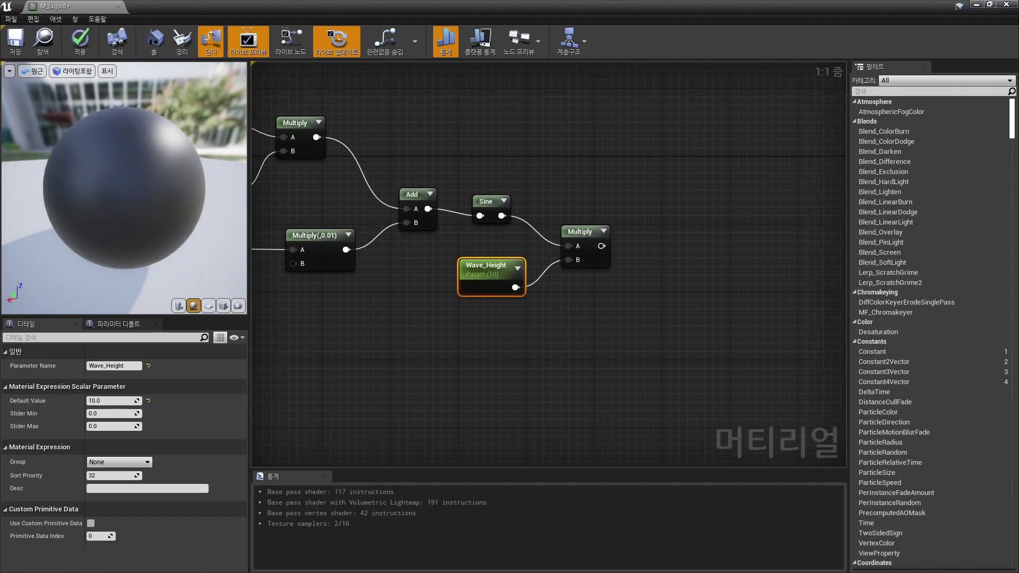
click(654, 264)
right_drag(653, 264, 650, 251)
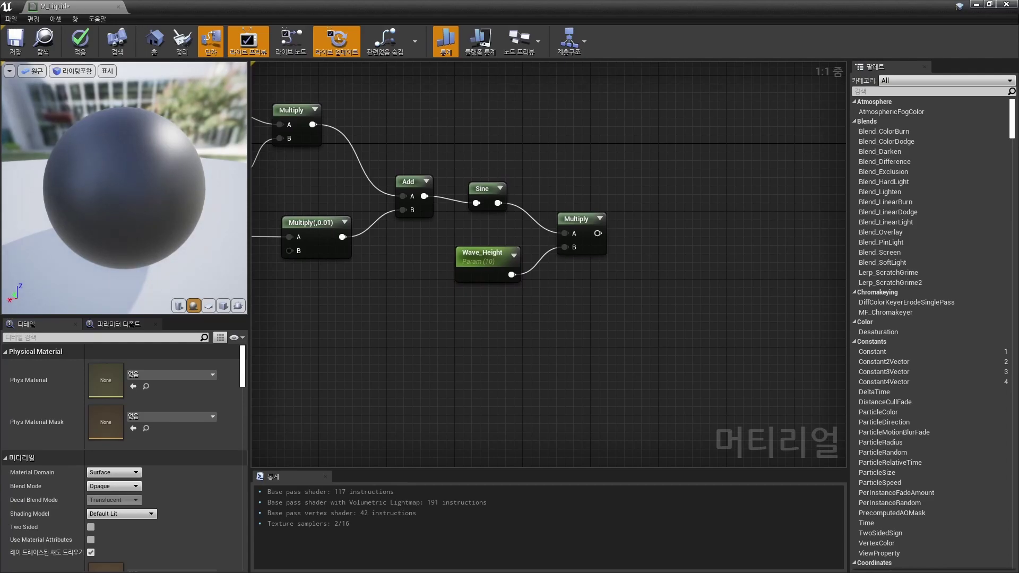
Step: Sum the scaled sine Multiply and Wave_Height with a new Add node
click(664, 234)
drag(675, 236, 656, 216)
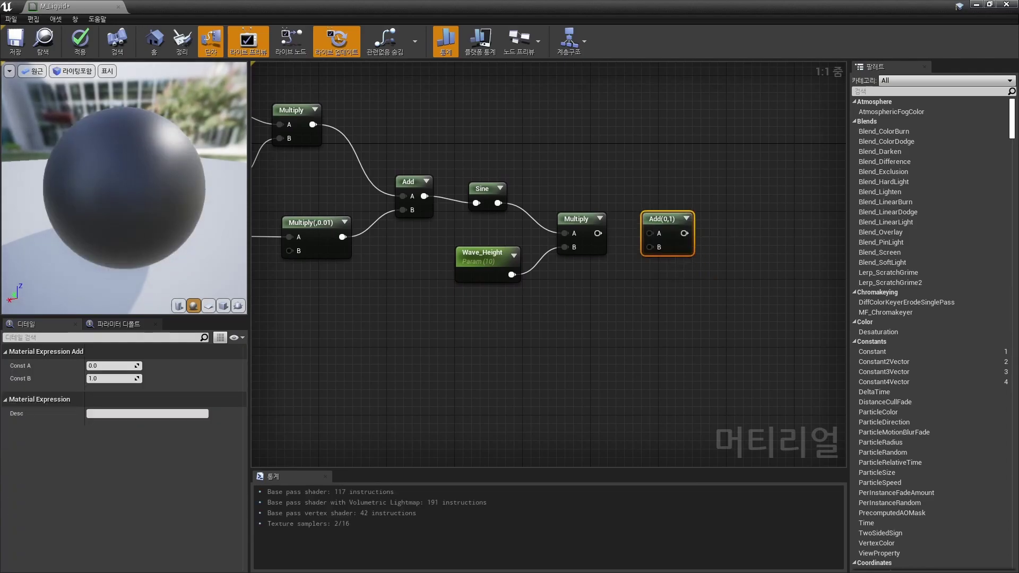
drag(598, 233, 649, 233)
drag(512, 275, 647, 249)
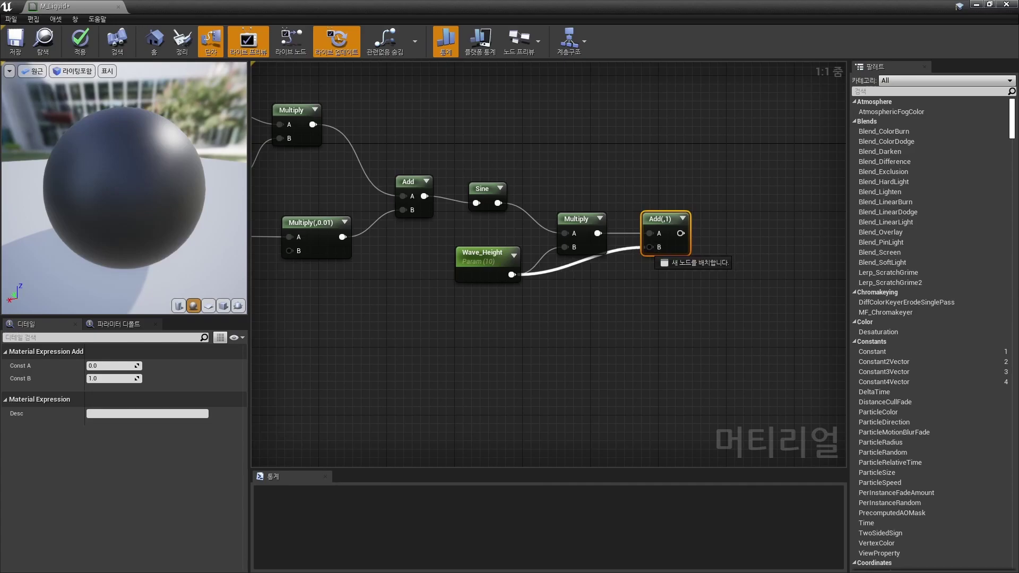
right_drag(640, 265, 523, 278)
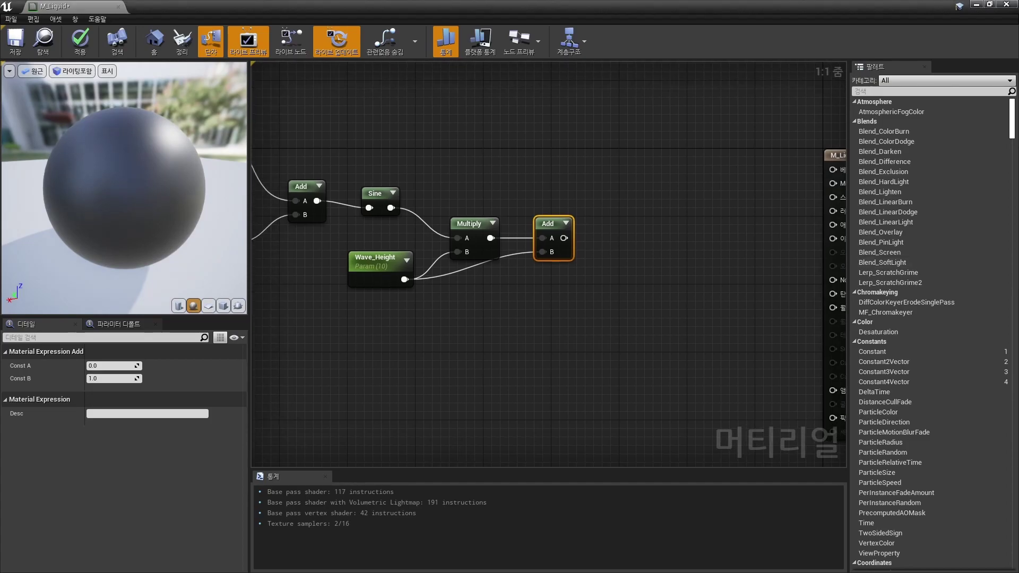
Step: Feed the Add result into a new Multiply node's A input
click(621, 228)
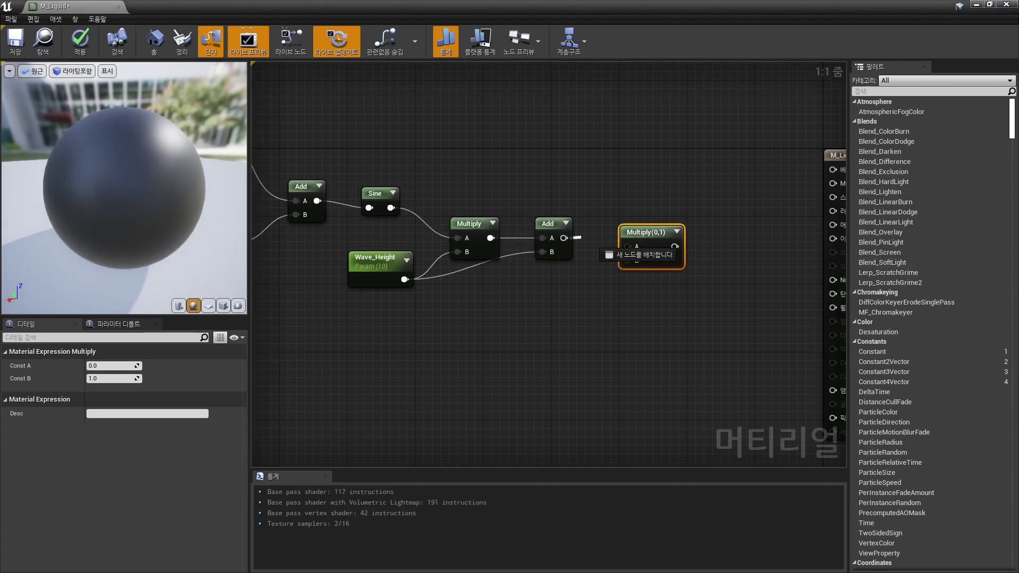
drag(564, 238, 627, 246)
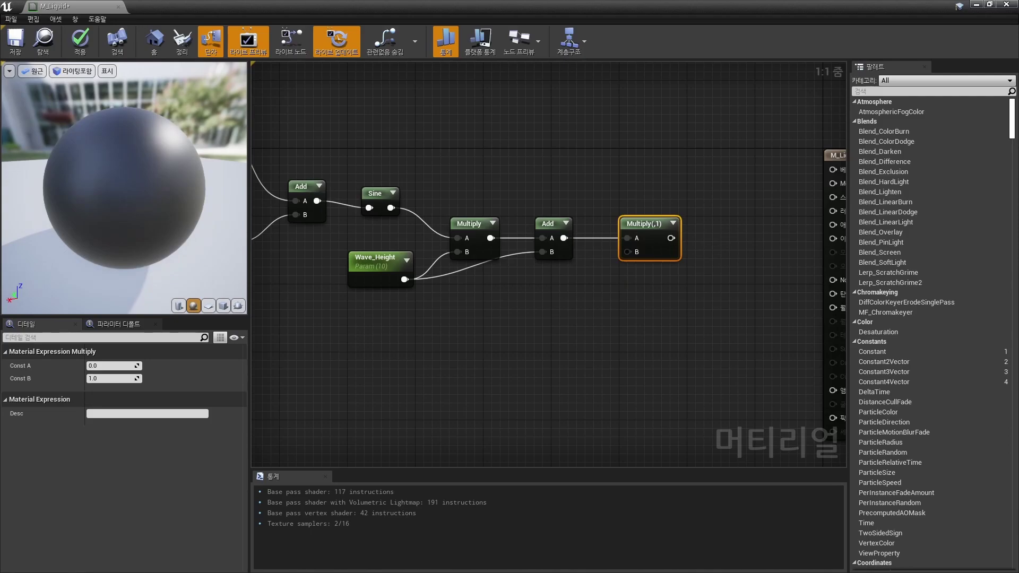
mouse_move(530, 318)
right_down()
mouse_move(582, 311)
mouse_move(640, 274)
right_up()
scroll(639, 274, down, 1)
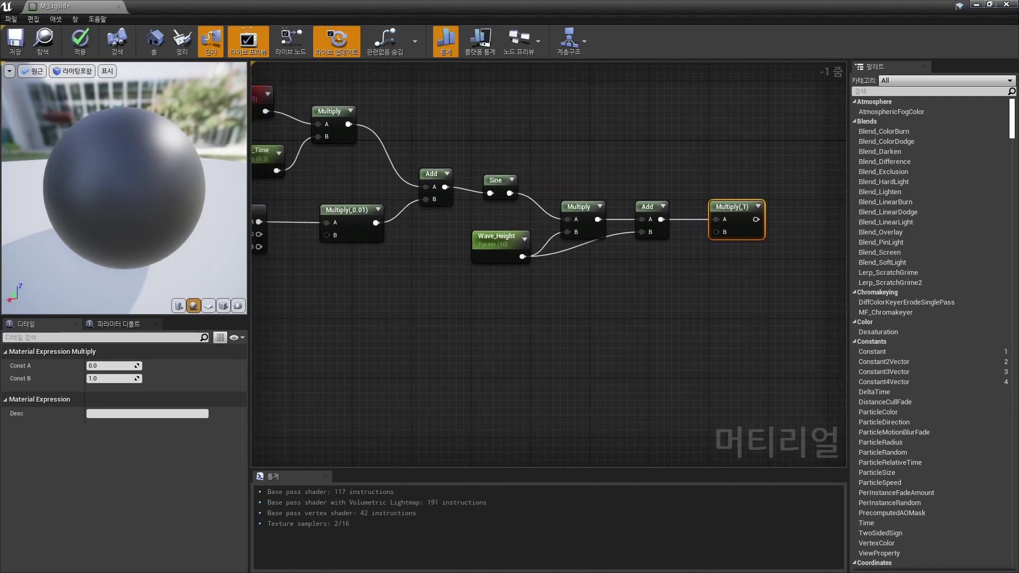
right_drag(336, 315, 504, 308)
Step: Subtract a 'scale' scalar parameter, default 40, from the BreakOutFloat3Components B channel
right_click(504, 308)
text(su)
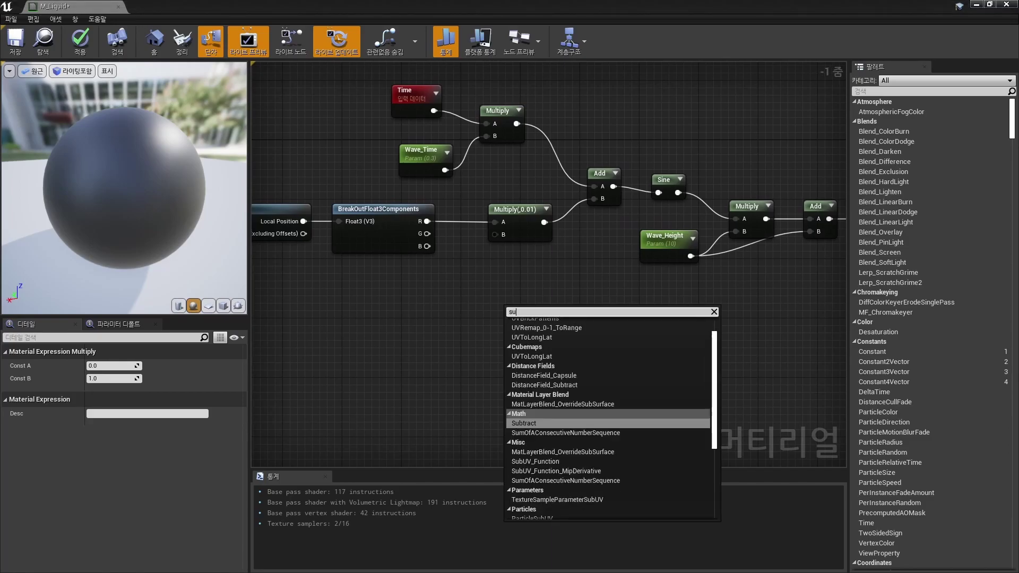
text(btract)
key(Return)
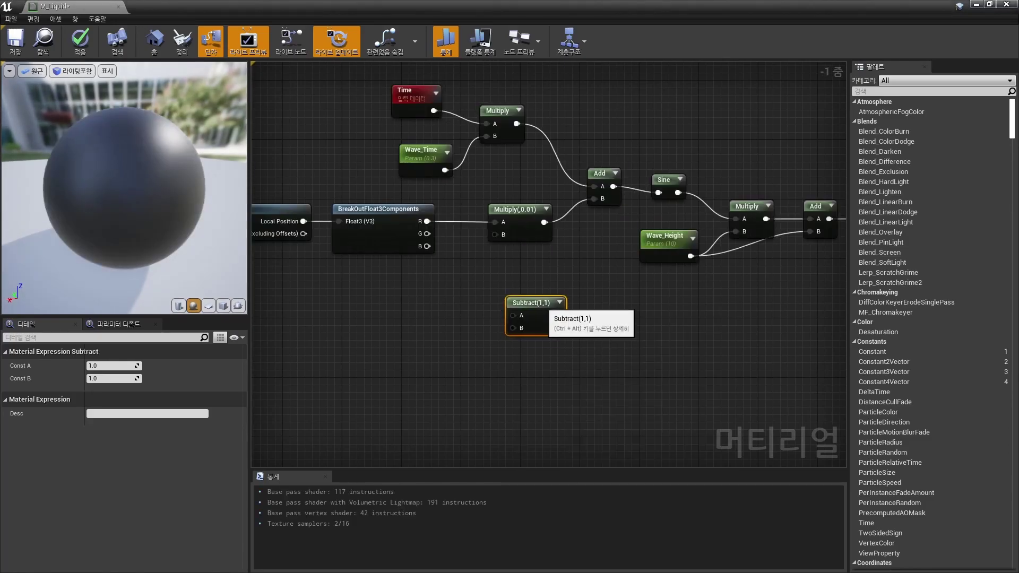
drag(530, 302, 531, 296)
click(427, 342)
drag(443, 358, 513, 321)
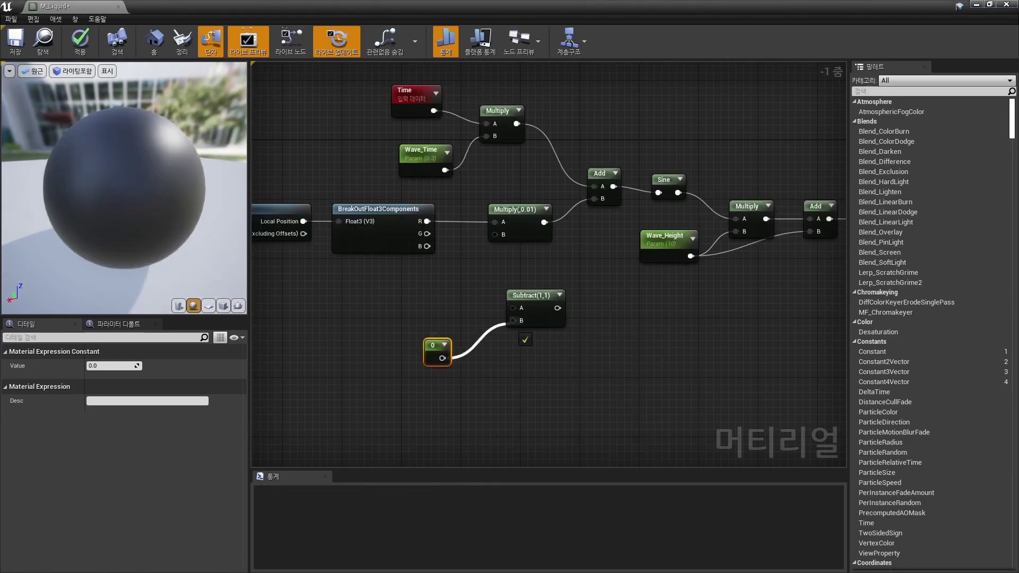
drag(427, 246, 513, 308)
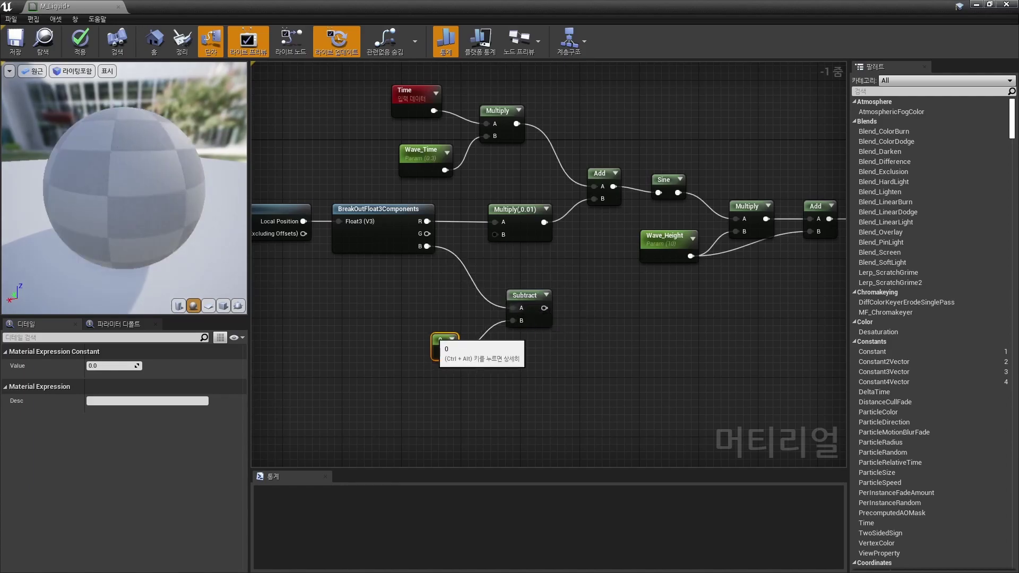
right_click(438, 344)
click(467, 379)
text(scale)
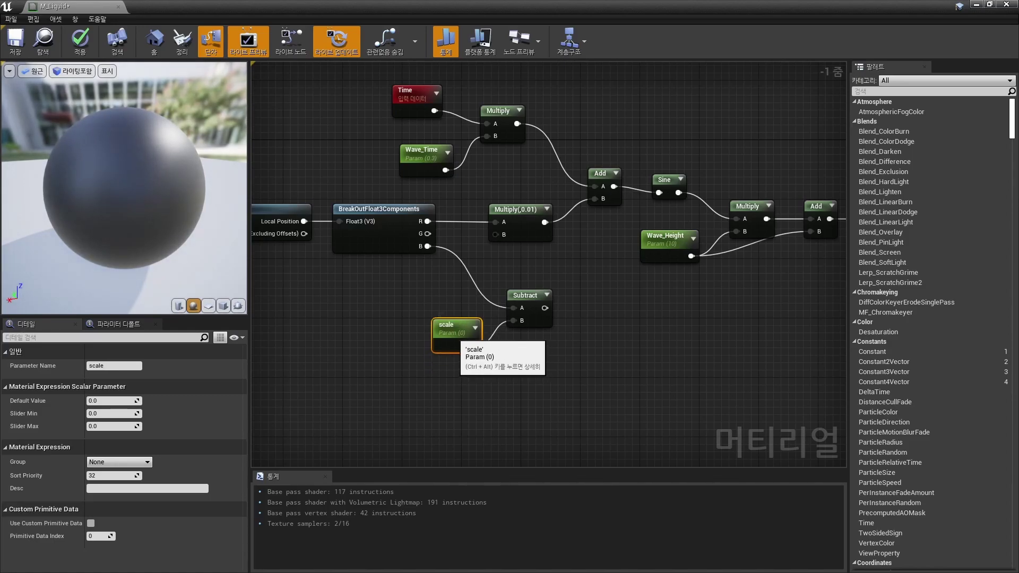
drag(461, 361, 462, 346)
text(40)
key(Return)
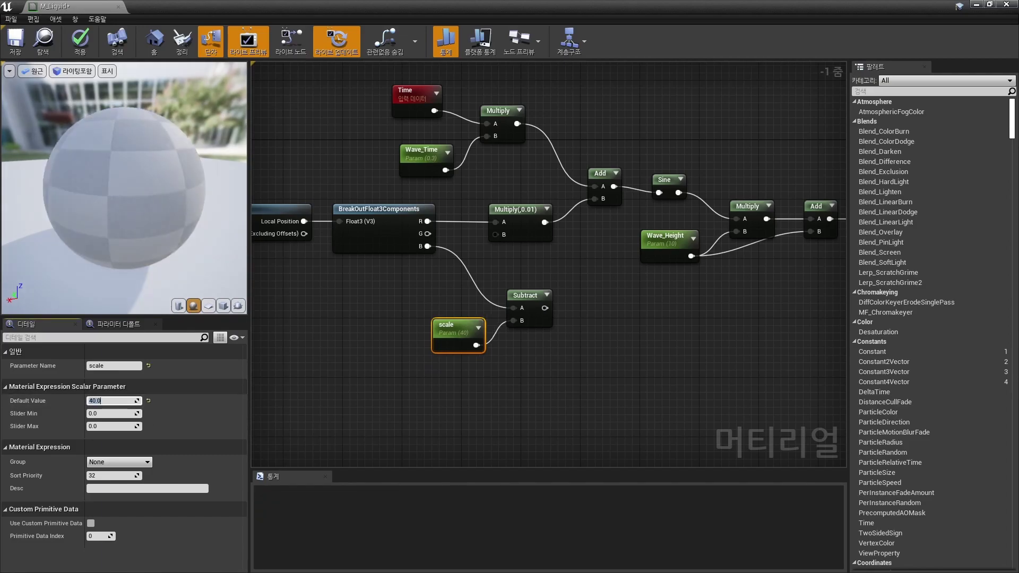
right_drag(548, 313, 481, 313)
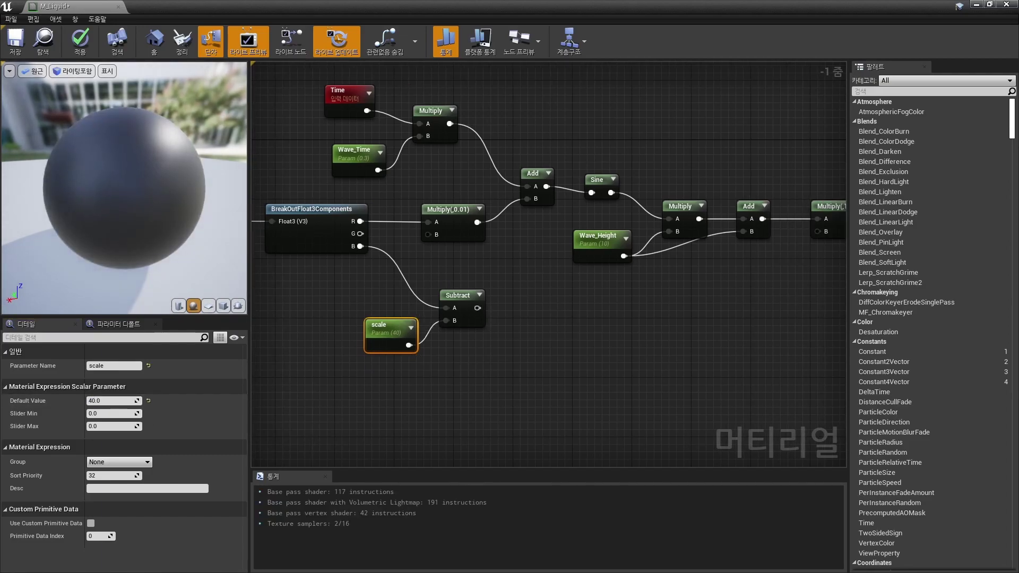
Step: Clamp the Subtract result with a Max node whose Const B is 0
right_click(537, 308)
text(max)
key(Return)
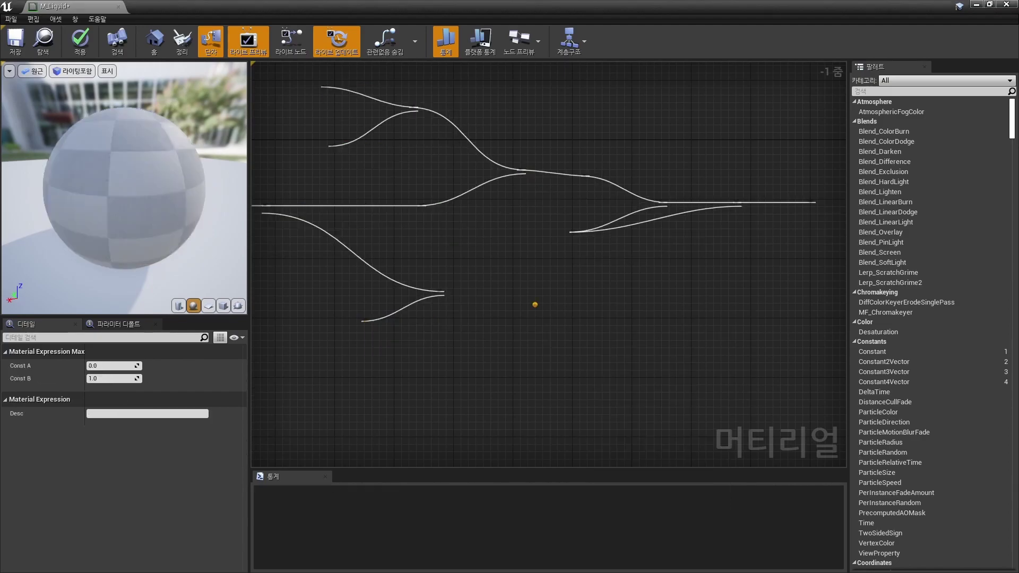
drag(476, 308, 551, 315)
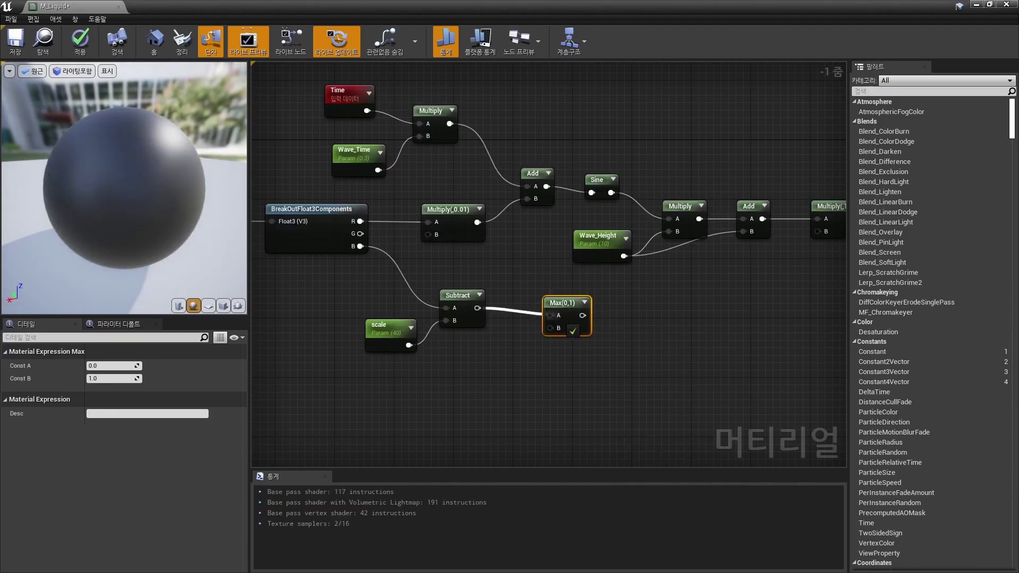
text(0)
key(Return)
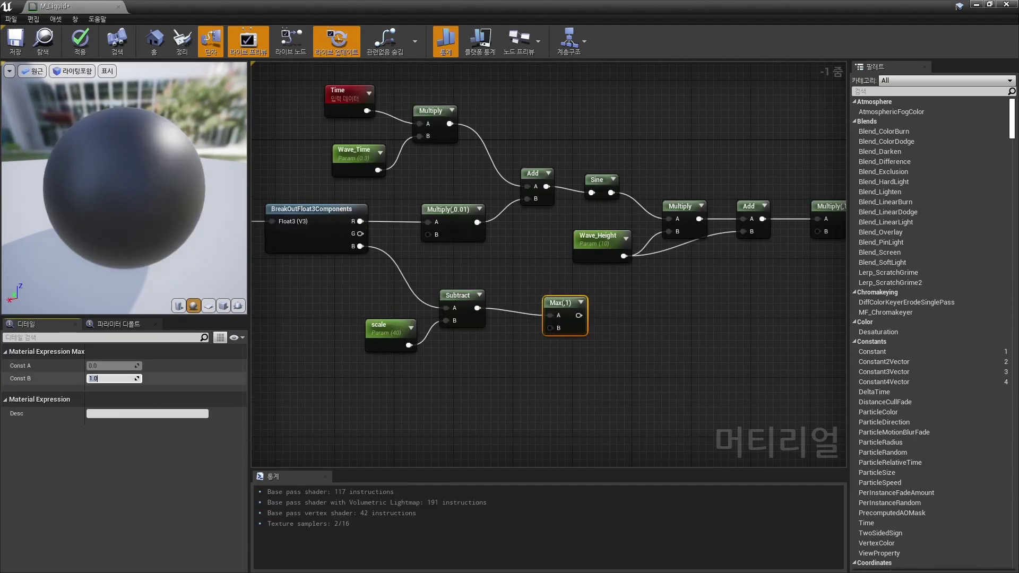
right_drag(621, 321, 591, 326)
drag(537, 315, 522, 314)
right_drag(509, 302, 465, 314)
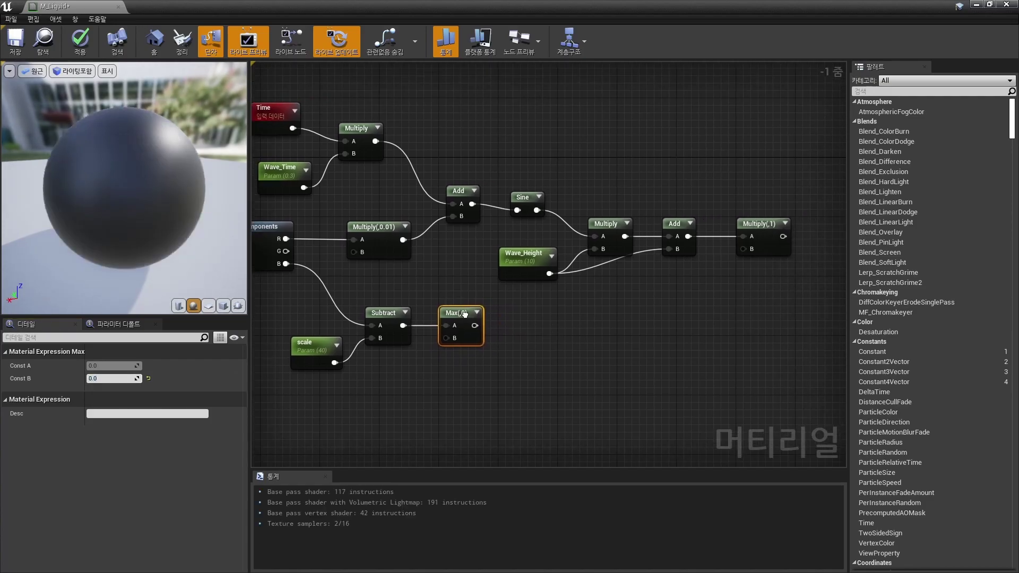
Step: Pass Max(,0) through a Sign node into the final Multiply's B input
right_click(550, 308)
text(sine)
key(Return)
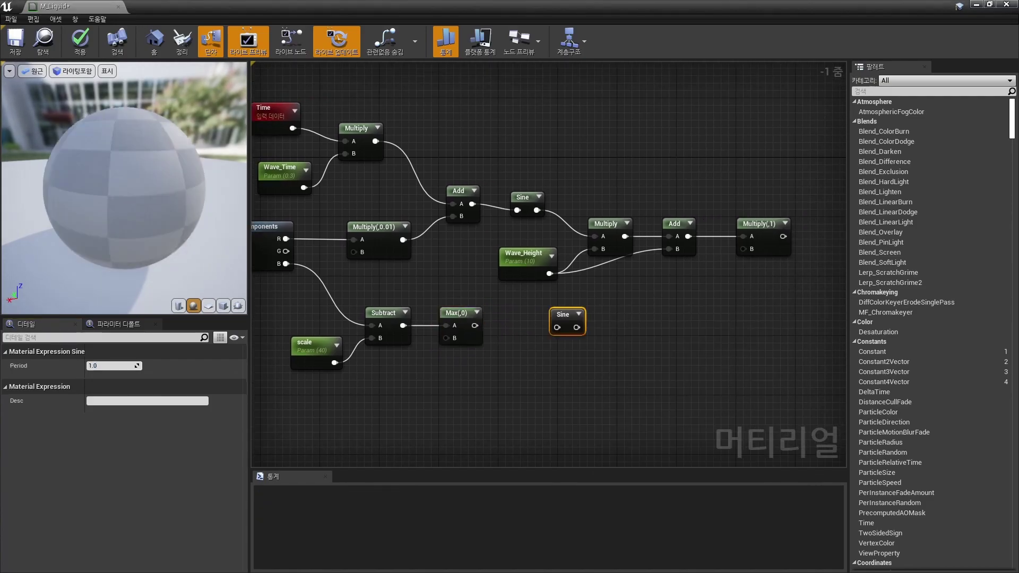
key(Delete)
right_click(537, 314)
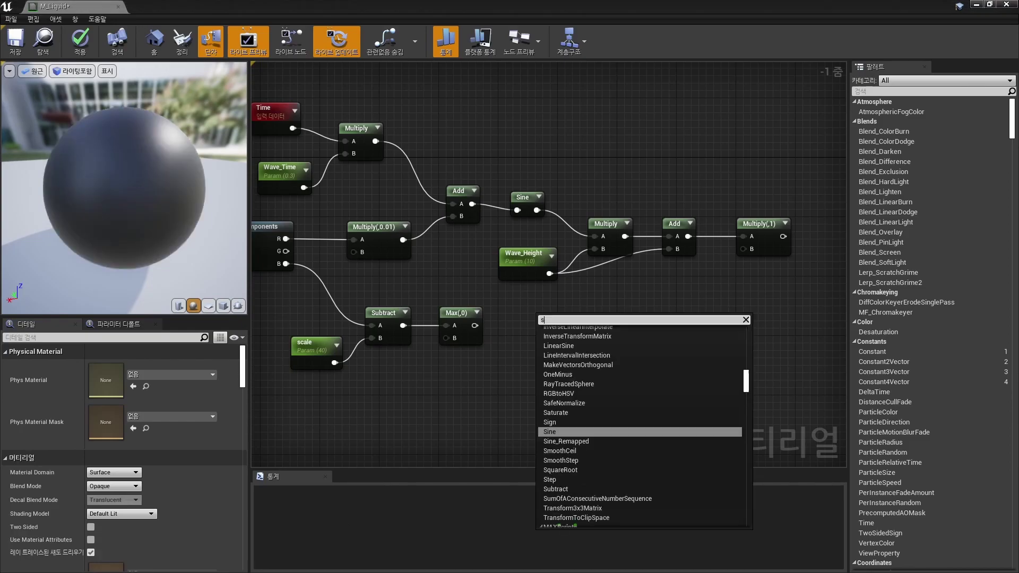
text(sign)
key(Return)
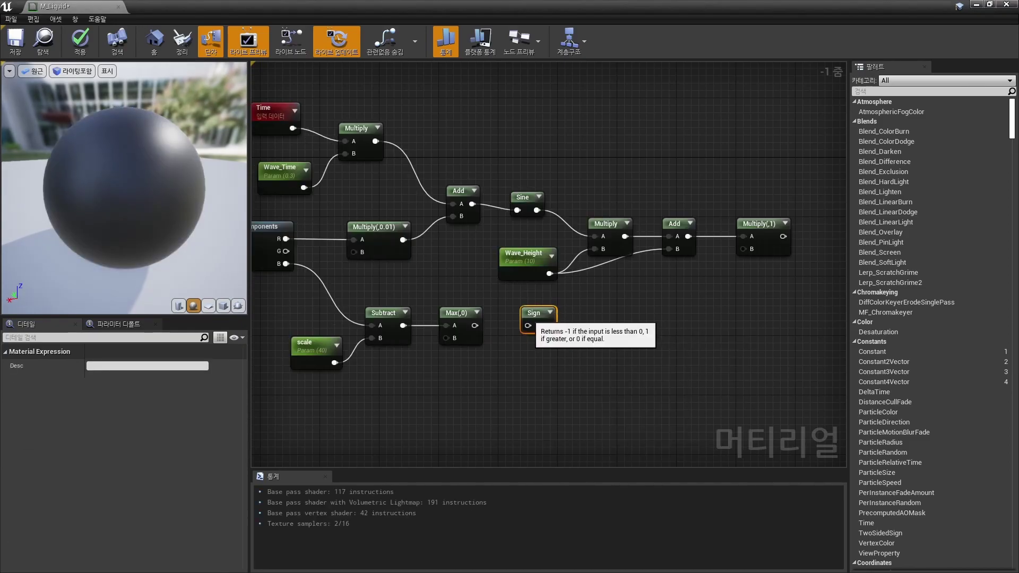
drag(475, 326, 528, 325)
right_drag(528, 326, 437, 346)
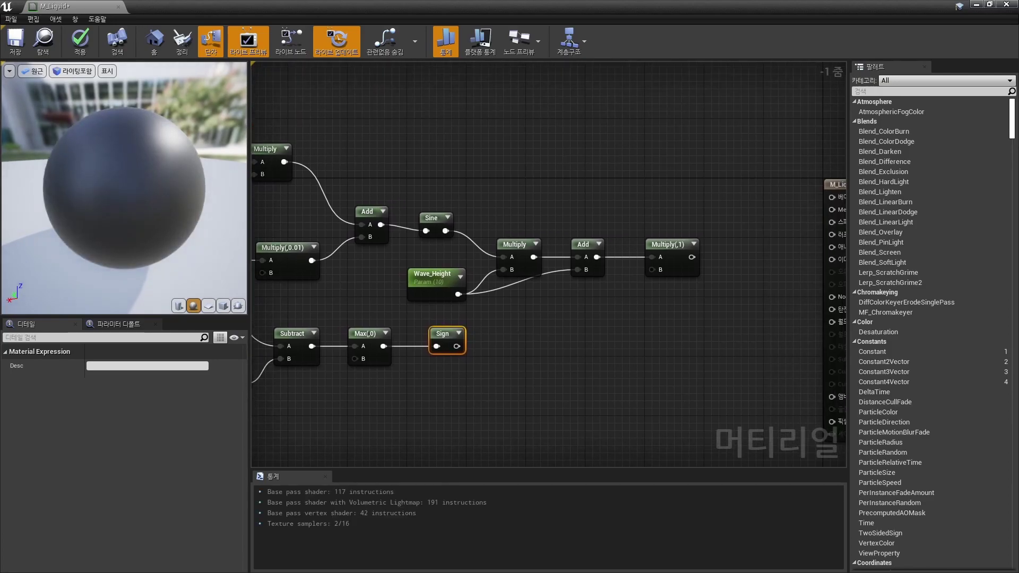
drag(456, 346, 652, 270)
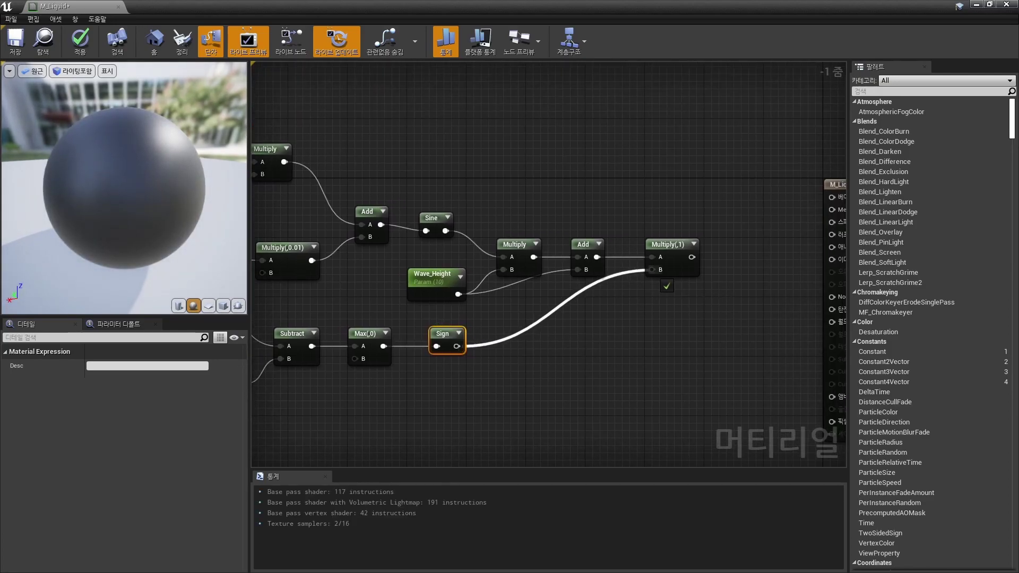
right_drag(651, 269, 561, 260)
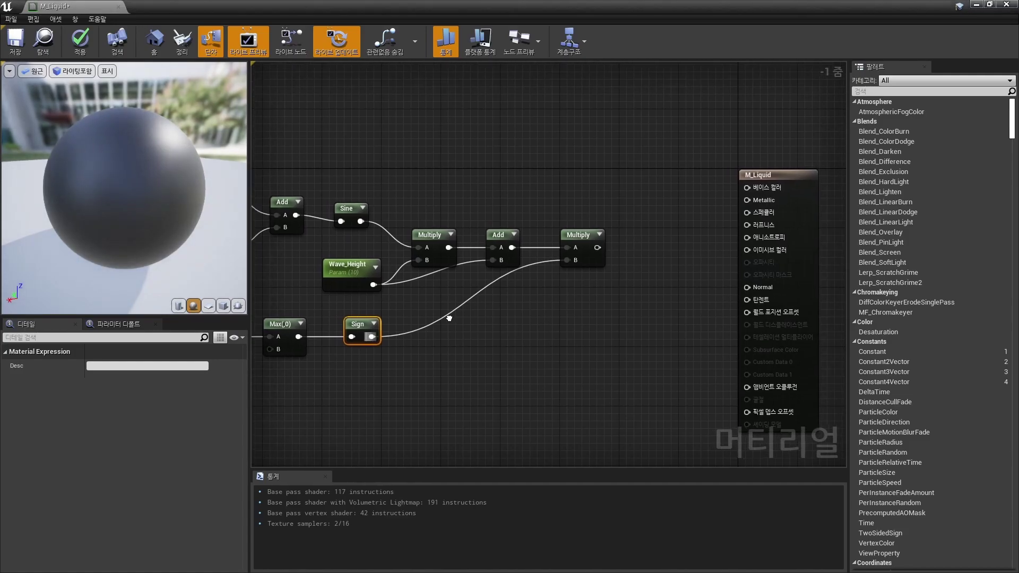
Step: Tidy the node layout and add a new Multiply node fed by the last Multiply
scroll(758, 229, down, 4)
drag(372, 165, 711, 348)
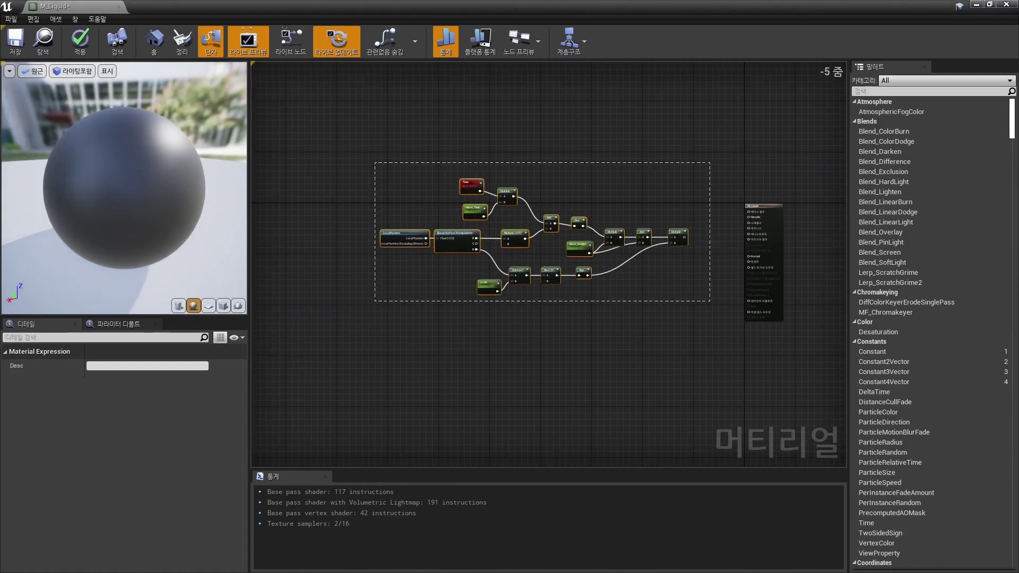
click(752, 282)
scroll(752, 282, up, 2)
drag(446, 262, 507, 262)
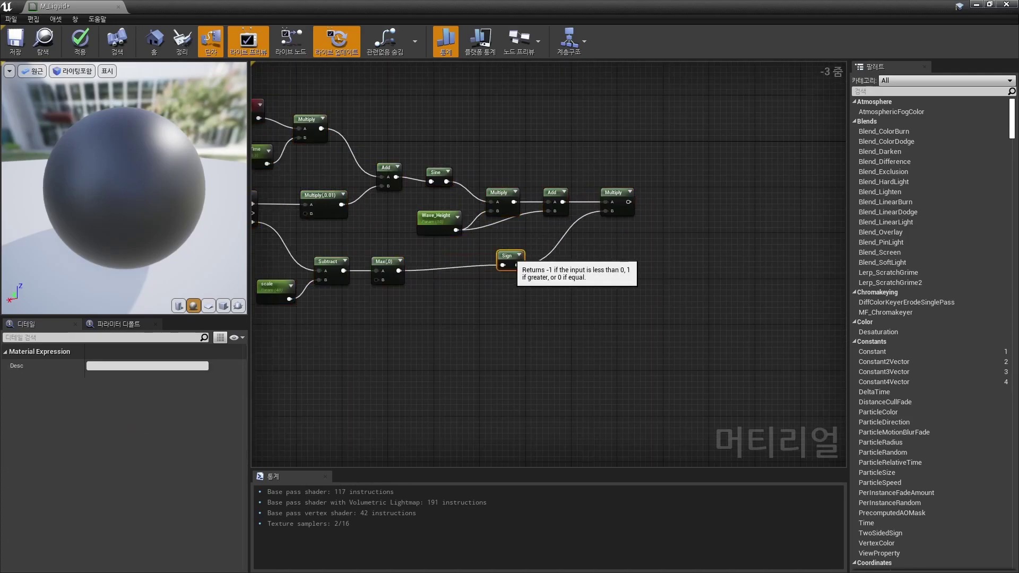
scroll(507, 265, up, 1)
click(543, 284)
right_drag(544, 284, 555, 290)
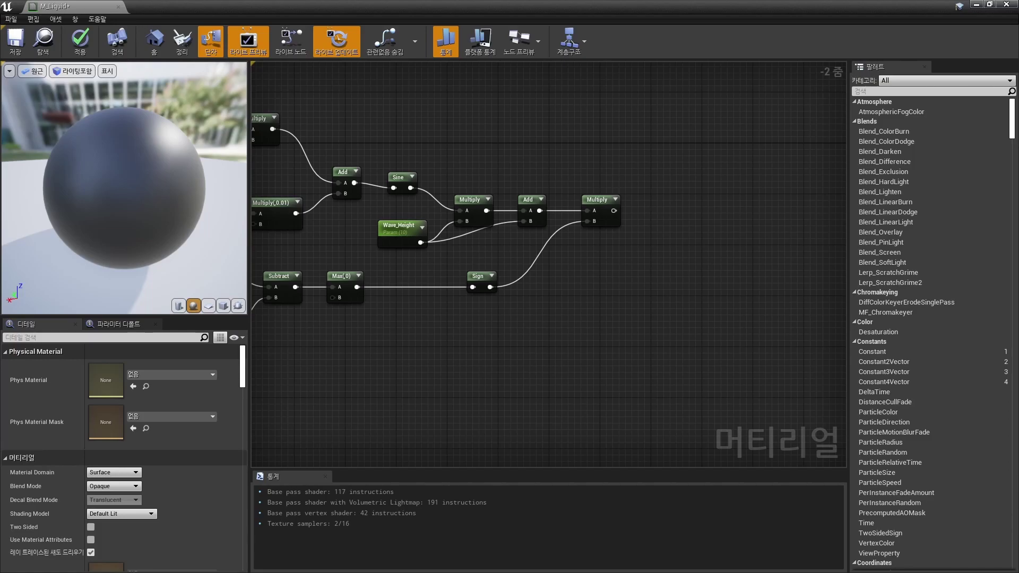
click(661, 213)
drag(676, 217, 661, 186)
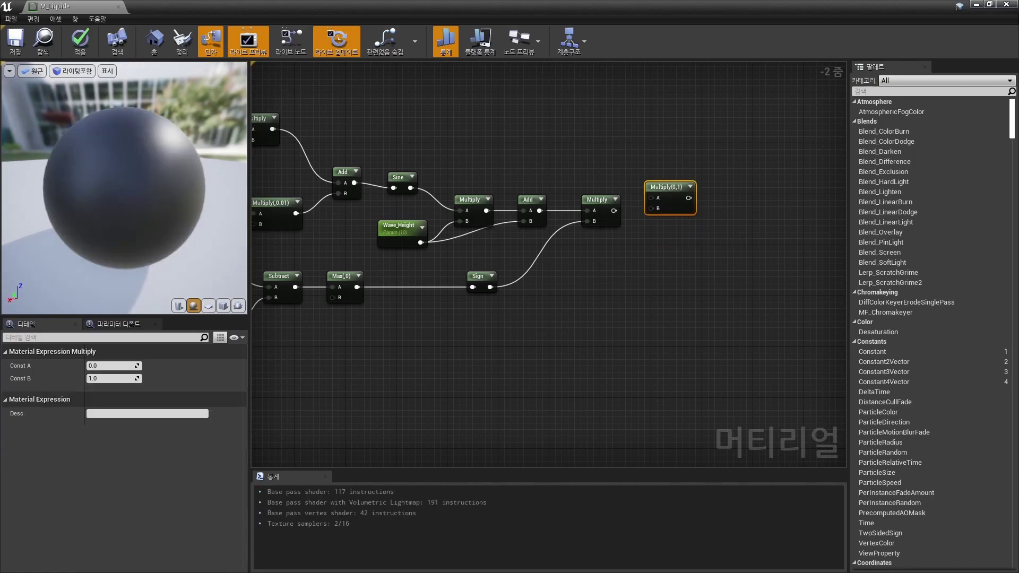
drag(613, 211, 651, 208)
right_drag(690, 199, 691, 236)
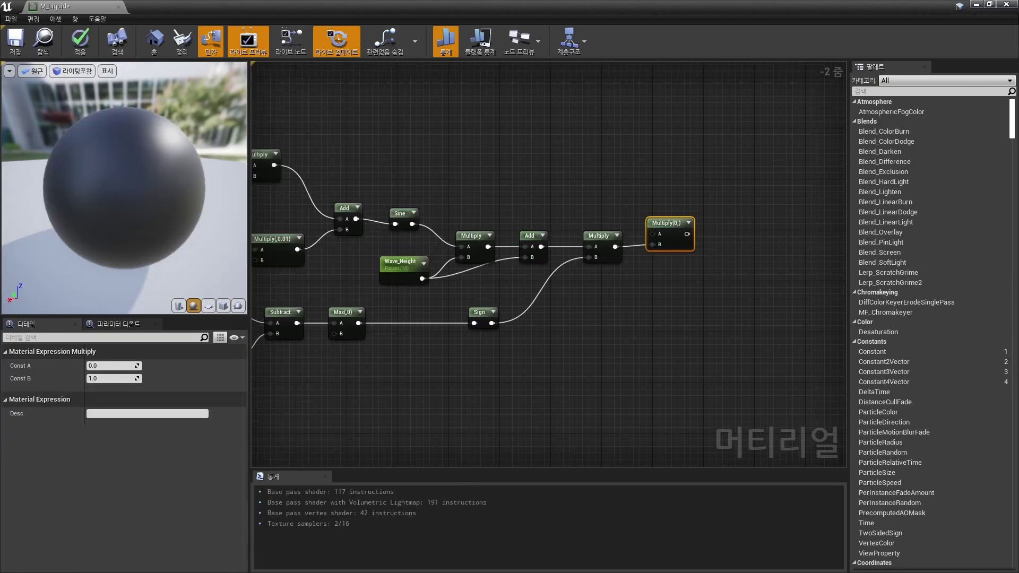
Step: Wire a 0,0,1 constant vector into the new Multiply's A, and place a spare Multiply below
click(581, 165)
drag(584, 166, 584, 160)
drag(661, 224, 668, 236)
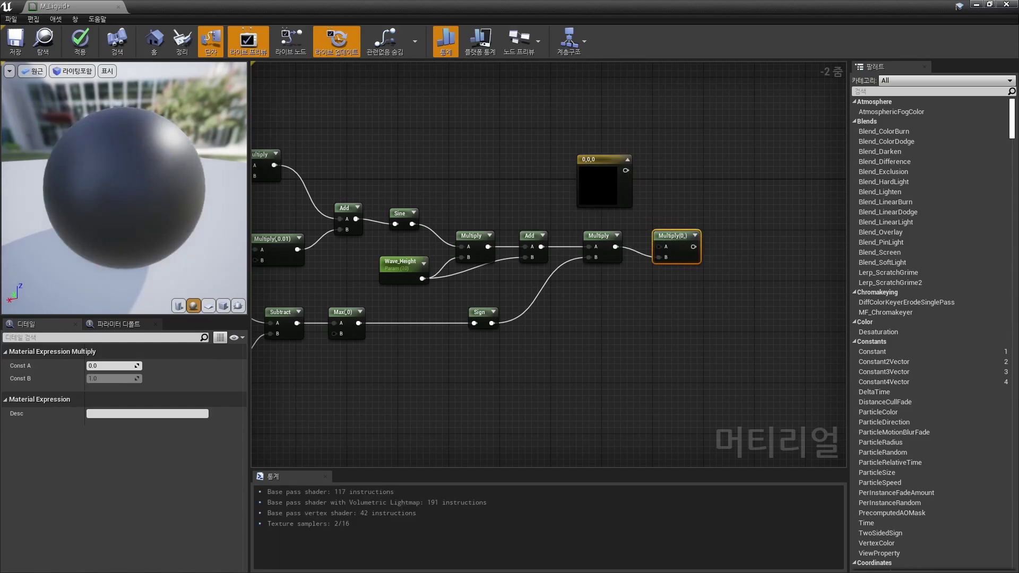
drag(642, 190, 659, 247)
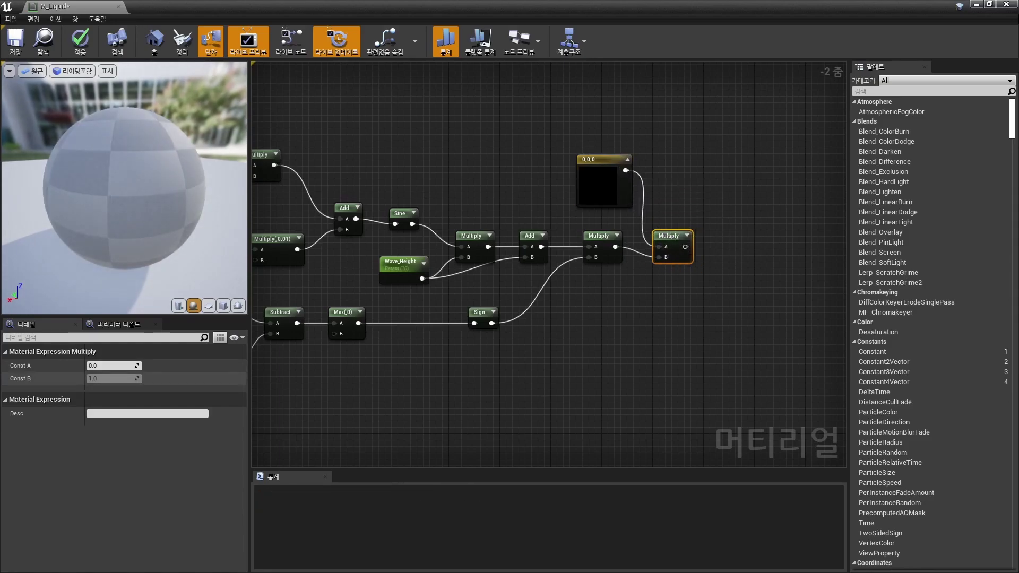
click(589, 159)
click(112, 404)
text(1)
key(Return)
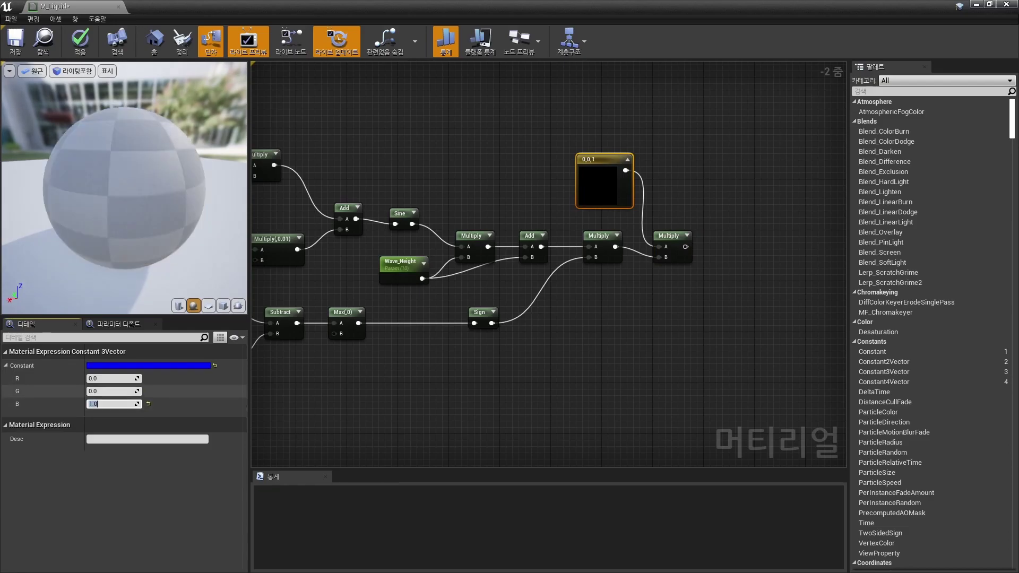
click(531, 382)
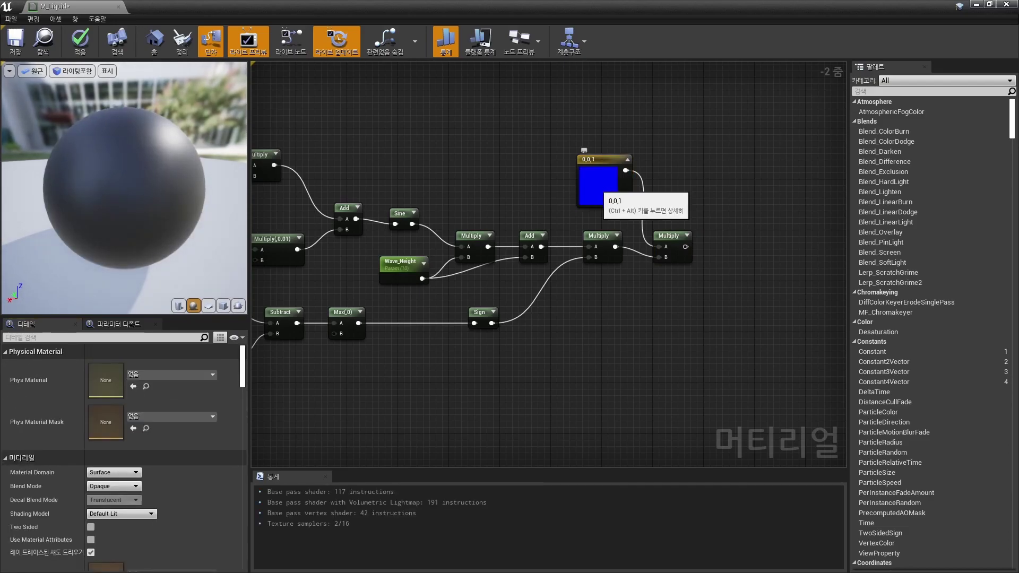
click(605, 185)
mouse_move(608, 186)
right_down()
mouse_move(611, 159)
mouse_move(570, 173)
mouse_move(580, 161)
right_up()
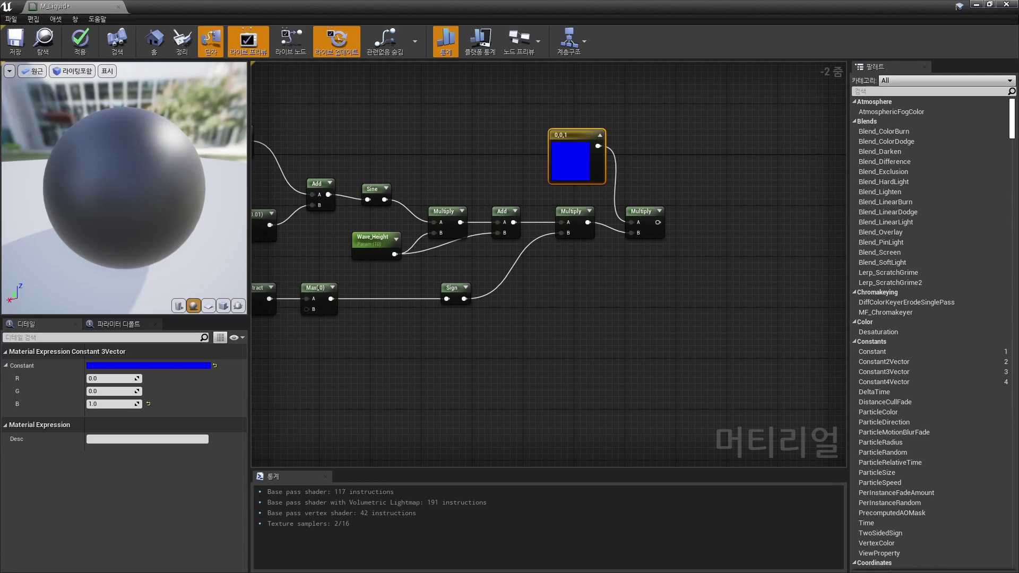
click(645, 289)
drag(645, 289, 560, 291)
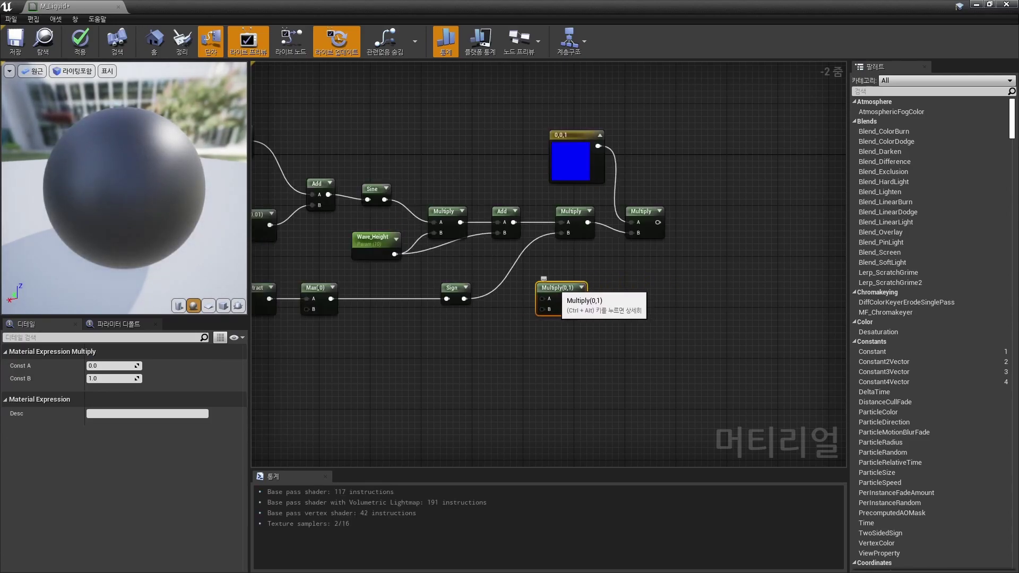
Step: Feed Max(,0) into a new Multiply node with Const B set to -1
right_drag(560, 291, 588, 297)
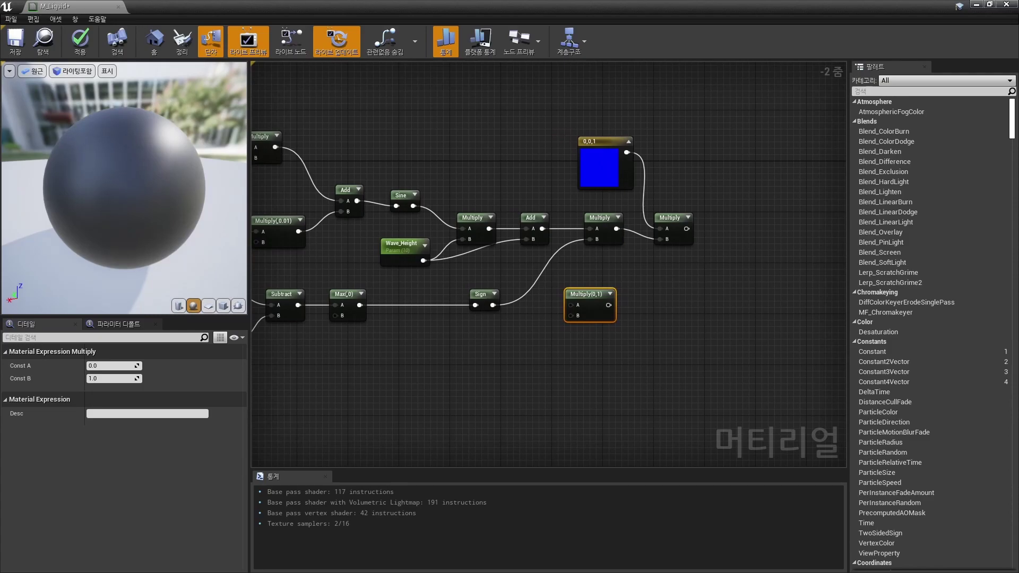
drag(480, 294, 480, 275)
drag(360, 306, 564, 305)
click(579, 294)
click(114, 379)
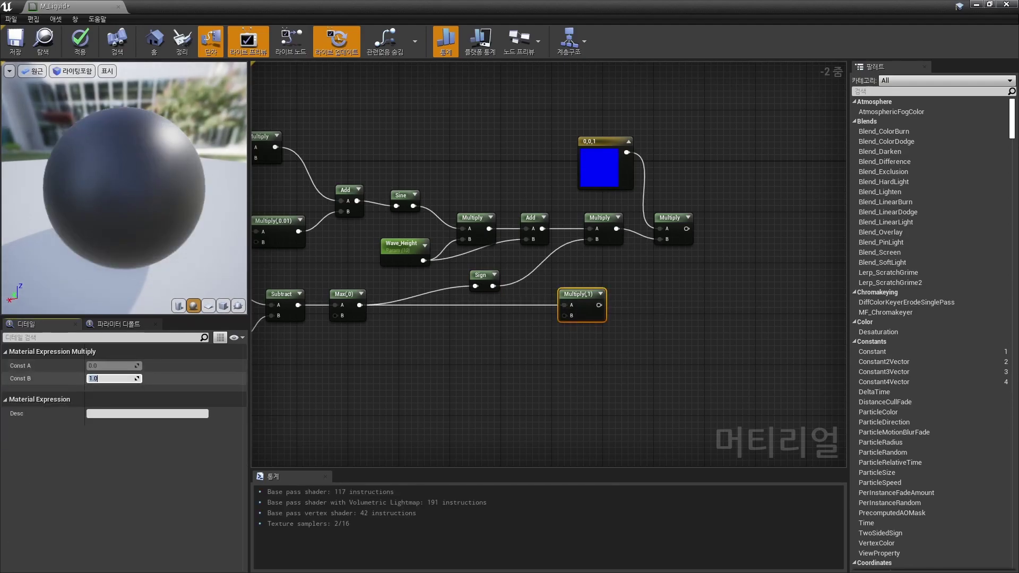
text(-1)
key(Return)
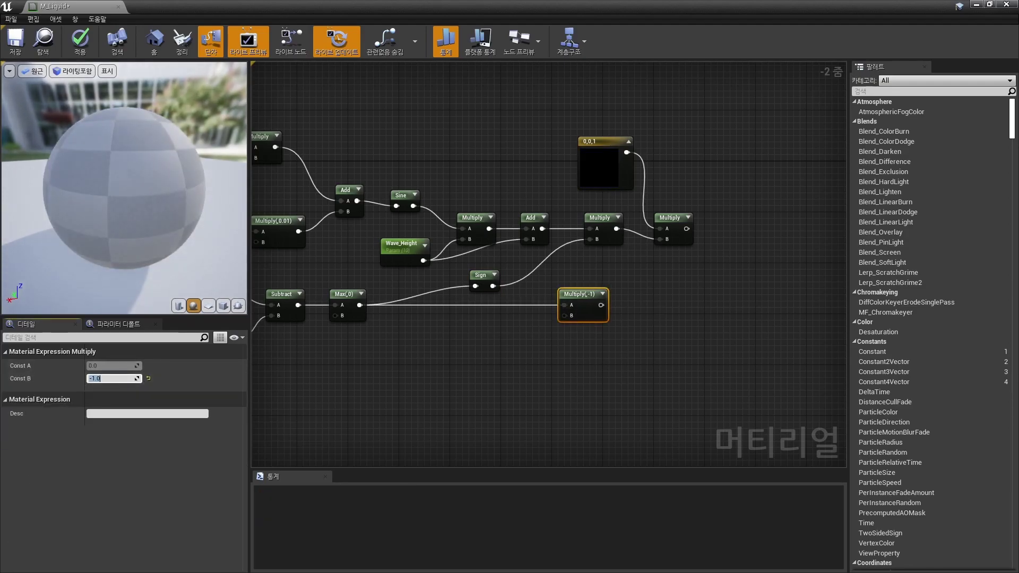
Step: Multiply the negated value by the 0,0,1 vector and sum both Multiply branches in an Add node
right_drag(531, 371, 483, 386)
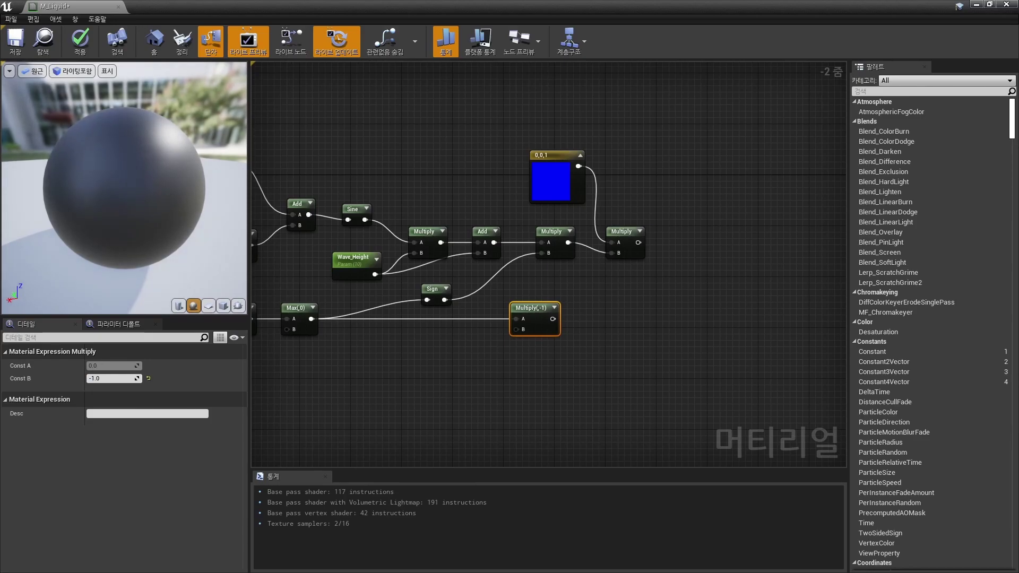
click(611, 302)
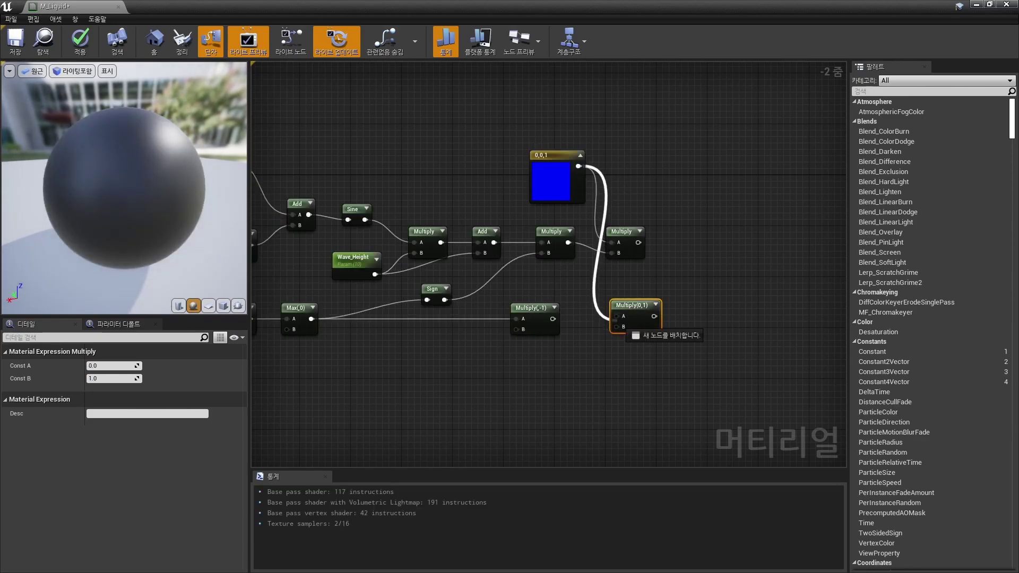
drag(611, 318, 616, 316)
drag(554, 319, 616, 326)
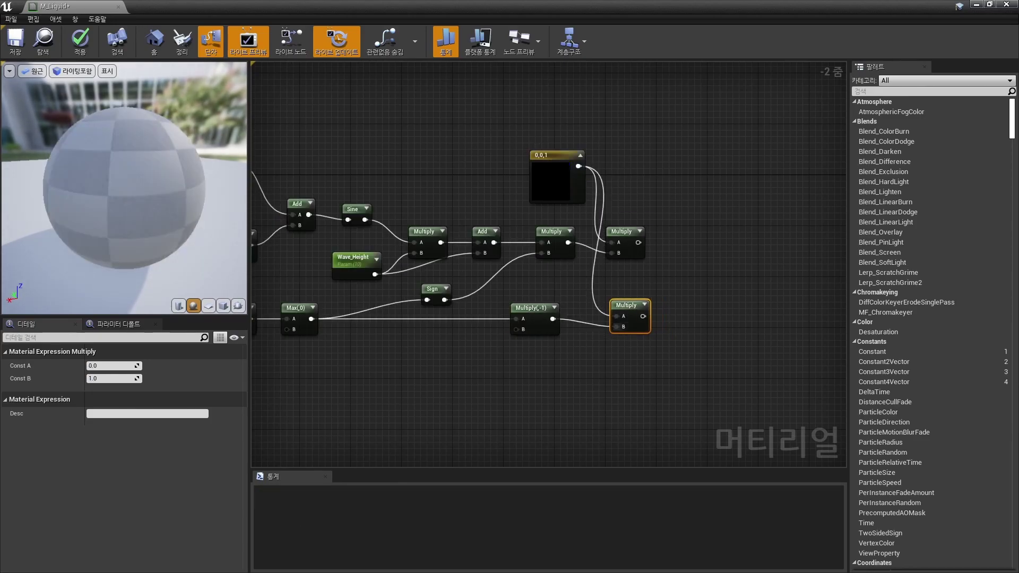
right_drag(615, 324, 518, 343)
click(615, 273)
mouse_move(540, 261)
mouse_down()
mouse_move(617, 286)
mouse_move(617, 297)
mouse_move(605, 283)
mouse_up()
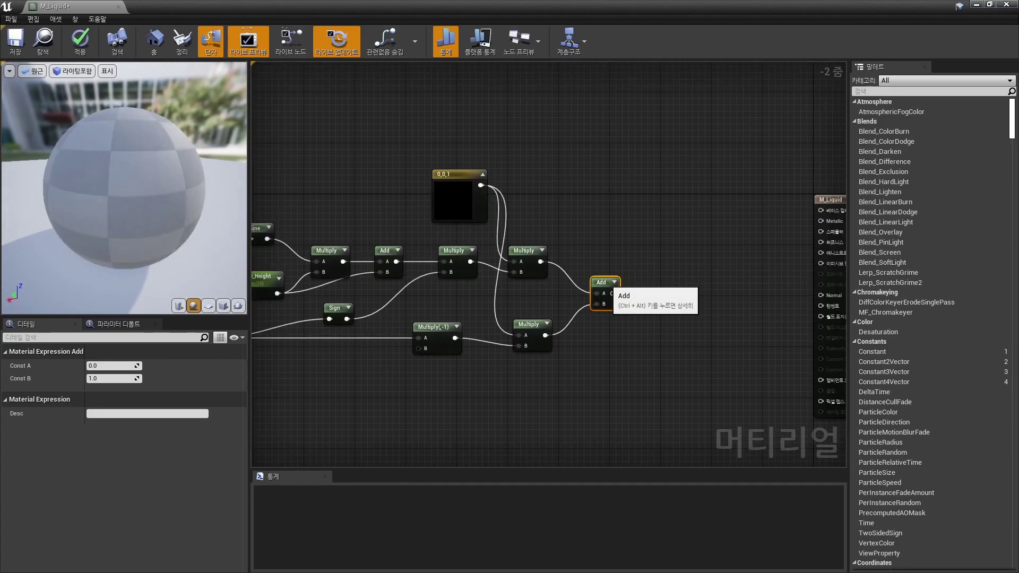
right_drag(610, 293, 482, 299)
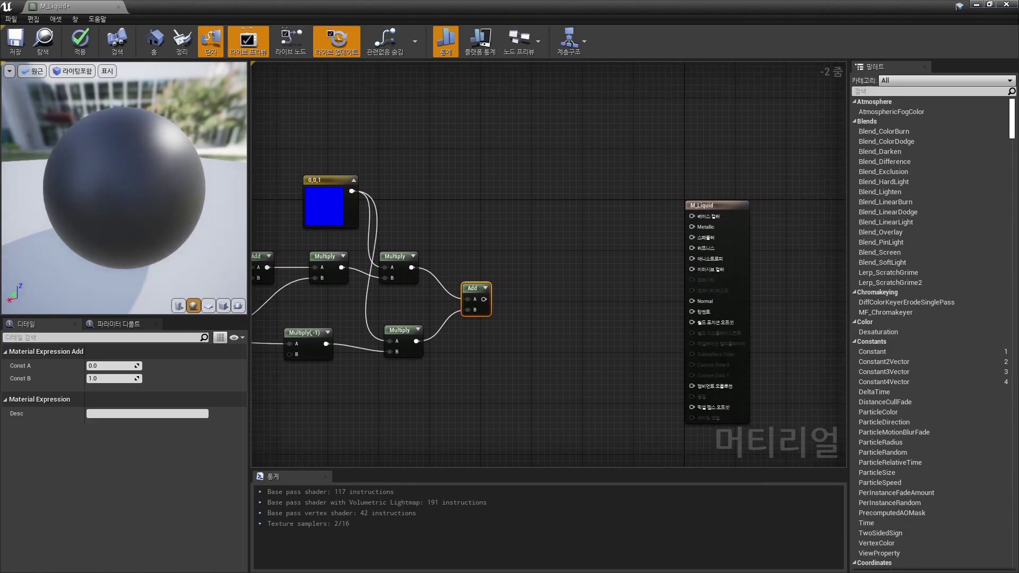
drag(483, 299, 483, 300)
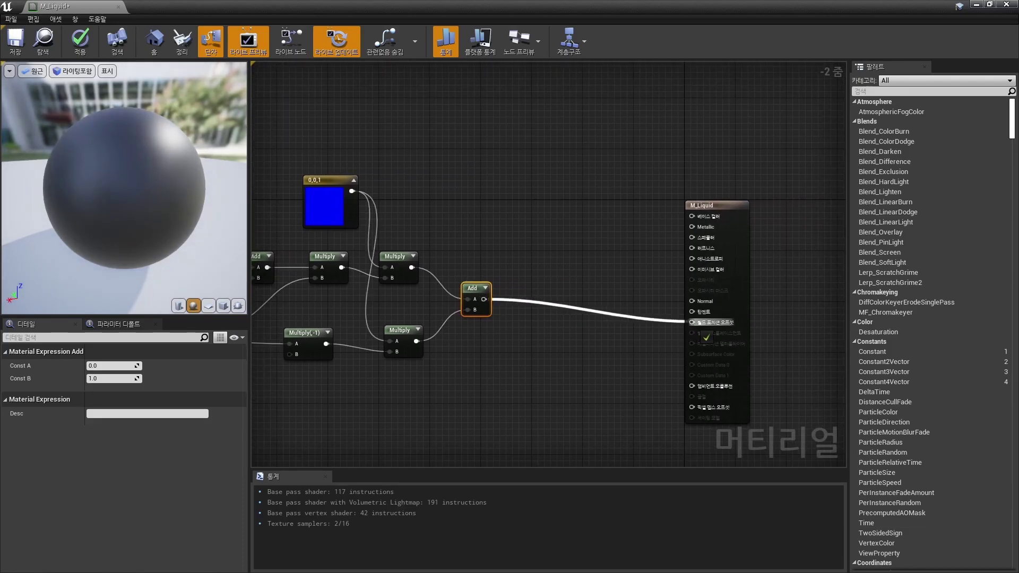
drag(691, 322, 691, 322)
right_drag(692, 322, 790, 310)
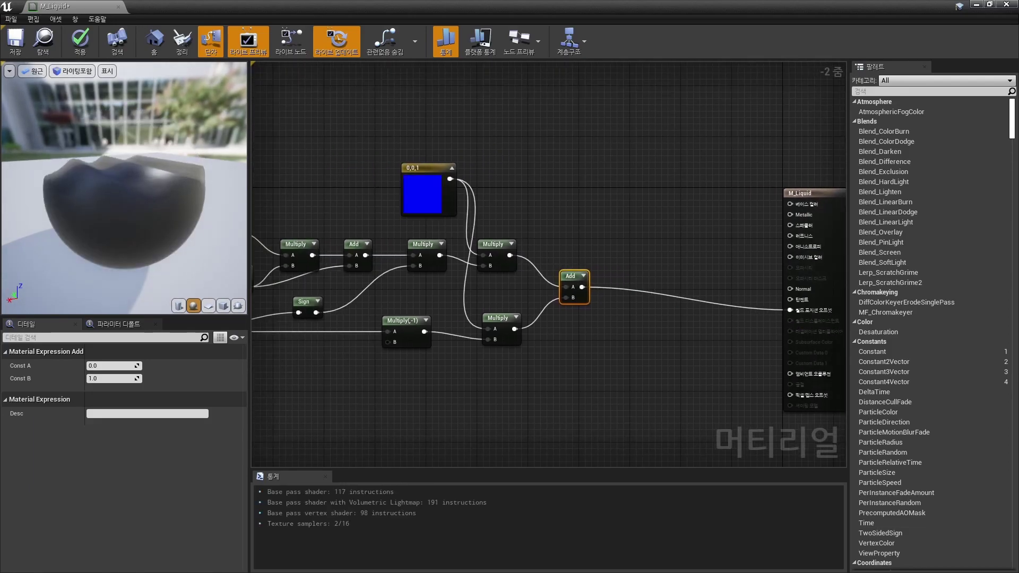
drag(122, 238, 175, 238)
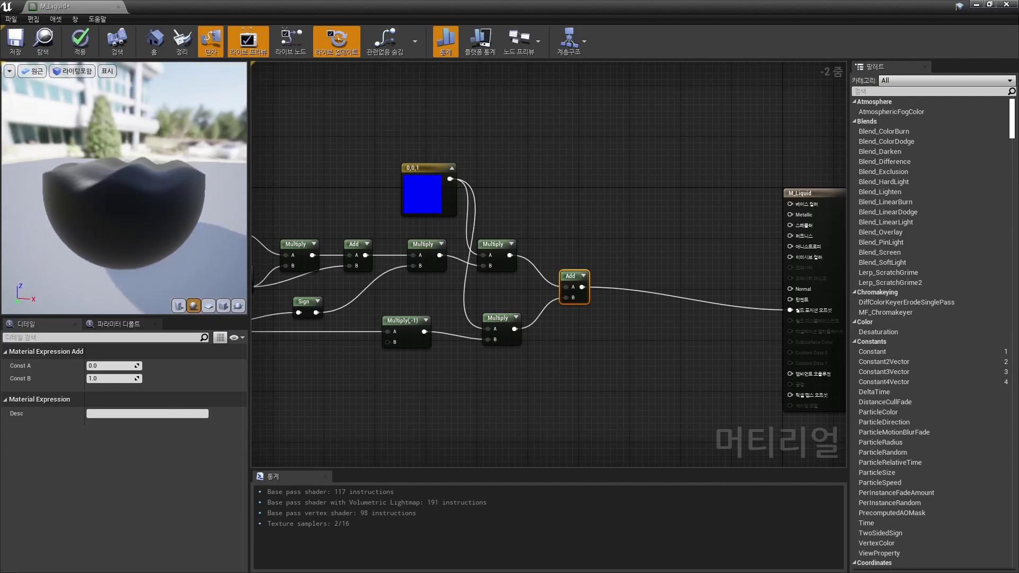
key(alt+2)
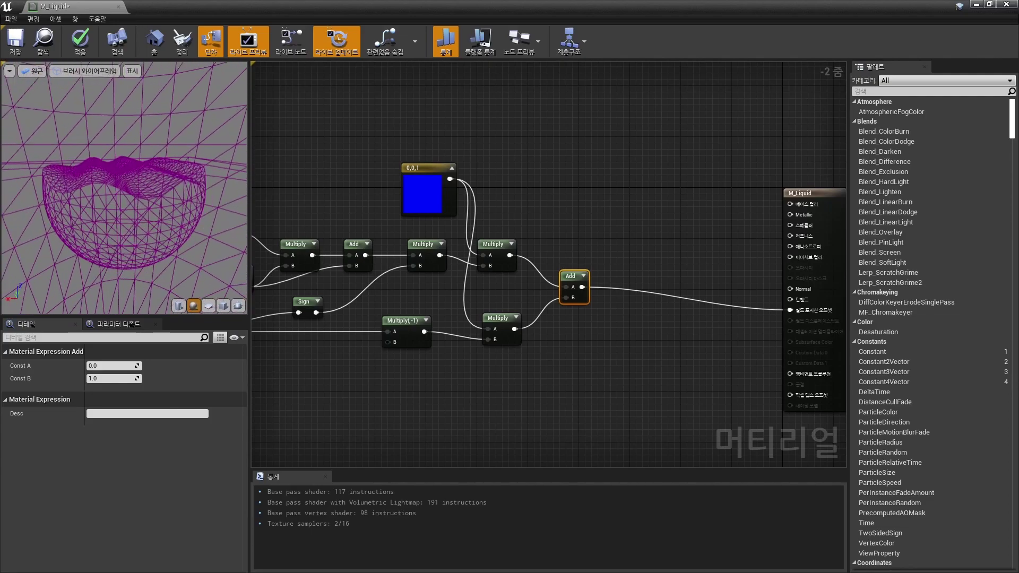
key(alt+4)
scroll(415, 265, down, 2)
mouse_move(424, 265)
right_down()
mouse_move(558, 273)
mouse_move(698, 257)
right_up()
Step: Move LocalPosition, BreakOutFloat3Components, Multiply(0.01), Subtract and Max left into a compact row
scroll(525, 276, up, 3)
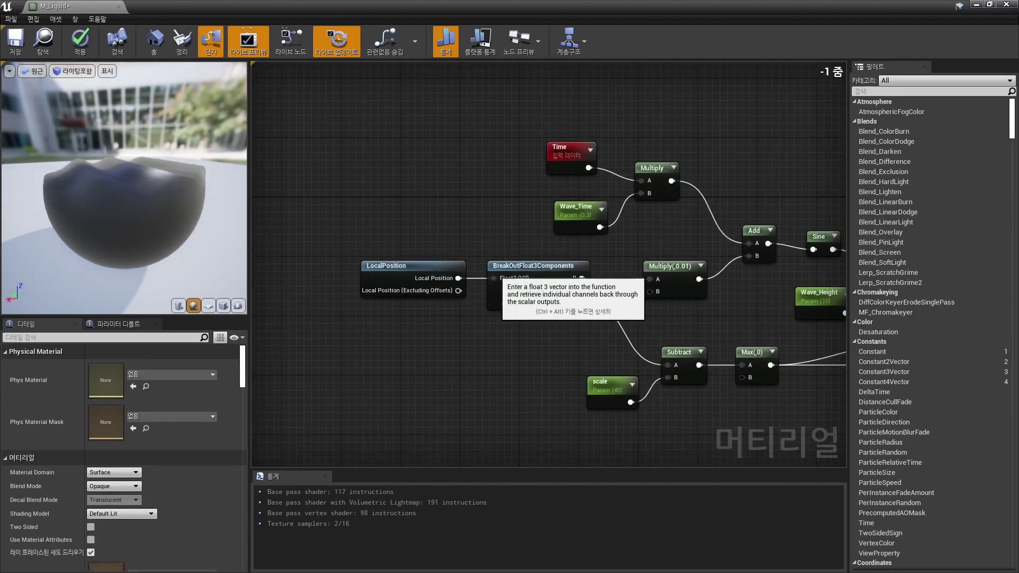
click(523, 270)
ctrl+click(386, 266)
drag(386, 265, 349, 265)
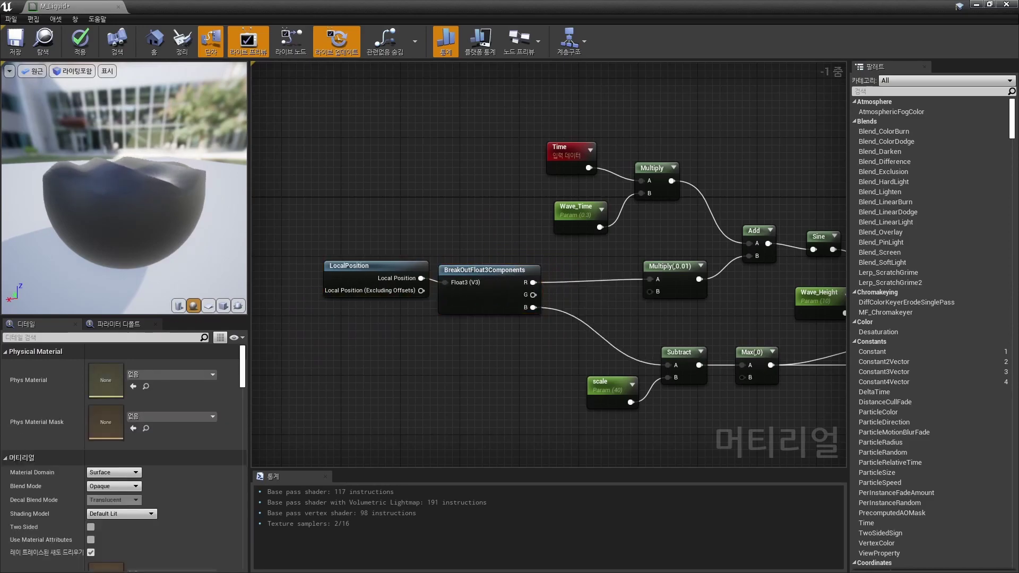
drag(670, 266, 590, 270)
drag(604, 332, 666, 395)
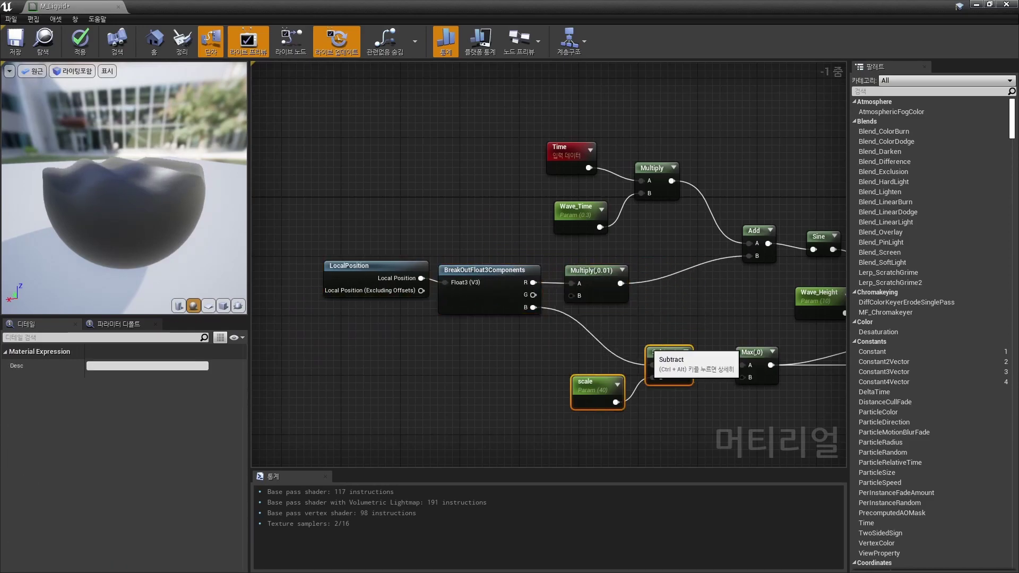
drag(679, 352, 582, 322)
drag(752, 352, 670, 330)
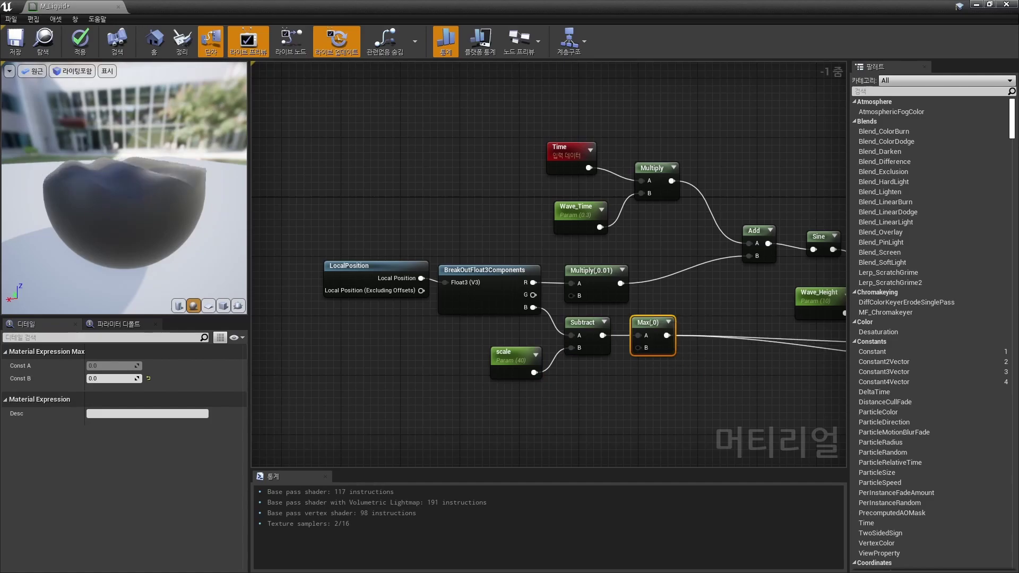
Step: Pull the Add, Time, Wave_Time, Sine and wave-height Multiply nodes in beside each other
right_drag(670, 330, 511, 326)
drag(595, 228, 513, 237)
drag(436, 177, 523, 228)
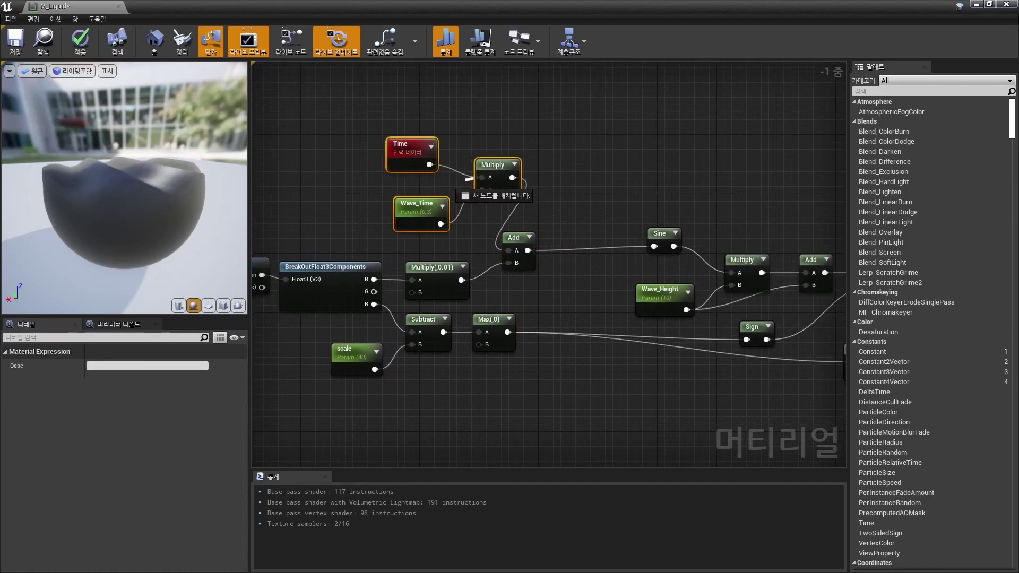
drag(494, 165, 438, 178)
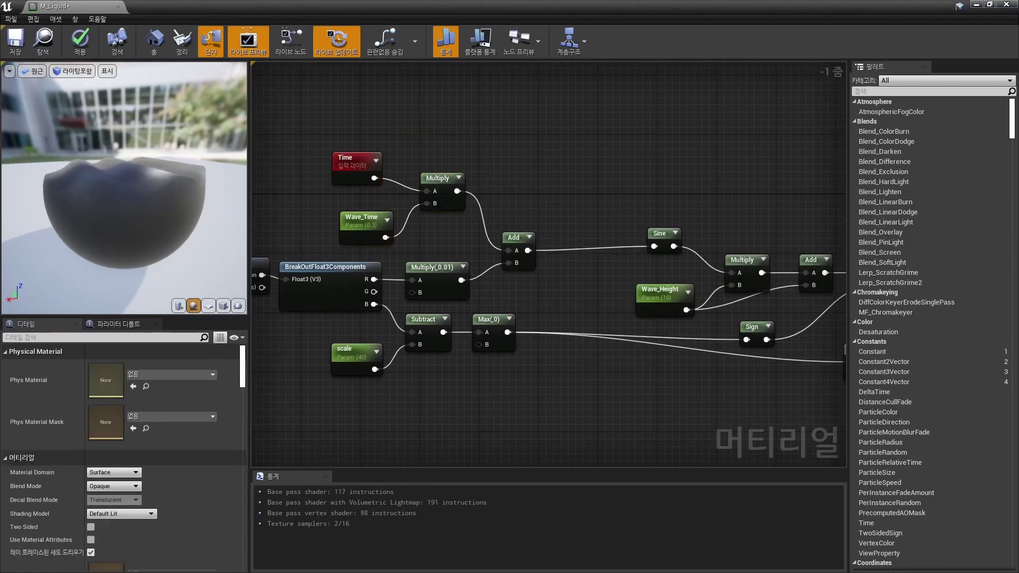
drag(658, 233, 557, 237)
drag(744, 265, 636, 245)
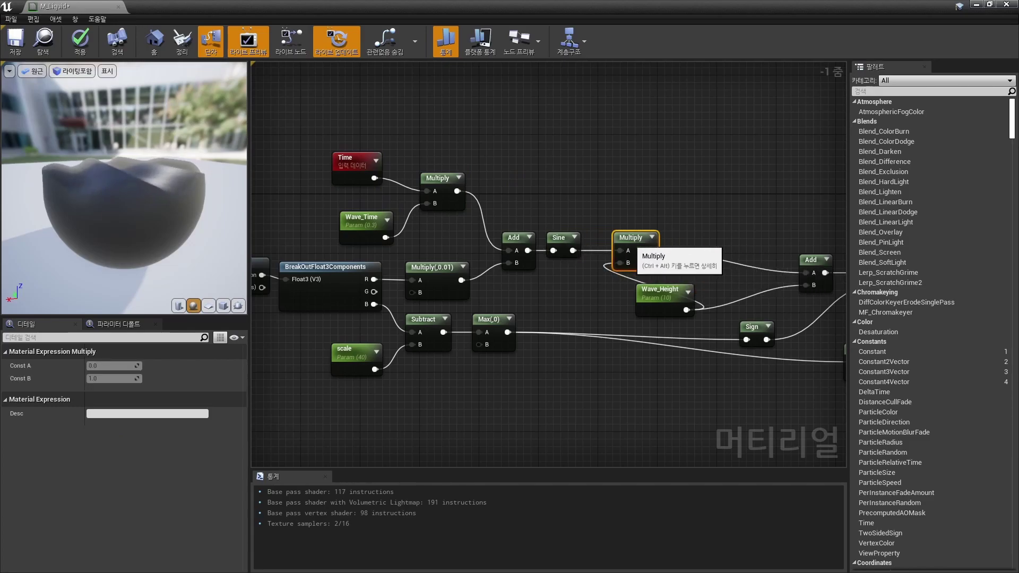
drag(660, 292, 562, 293)
right_drag(717, 350, 564, 311)
Step: Compact Add, Sign, the 0,0,1 constant, both Multiply nodes and the final Add leftward
drag(568, 199, 657, 326)
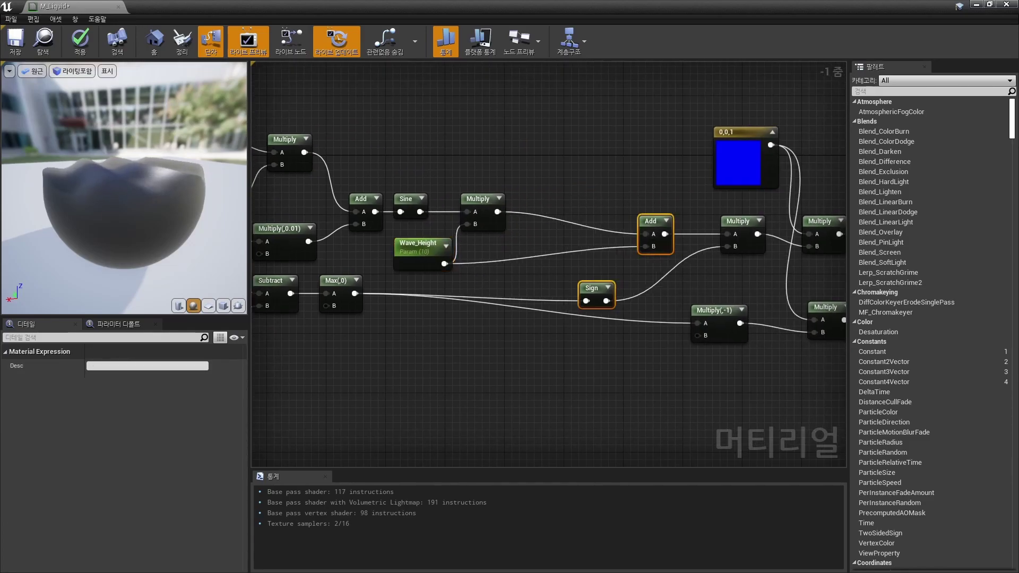
drag(659, 222, 563, 207)
click(679, 265)
drag(741, 226, 629, 211)
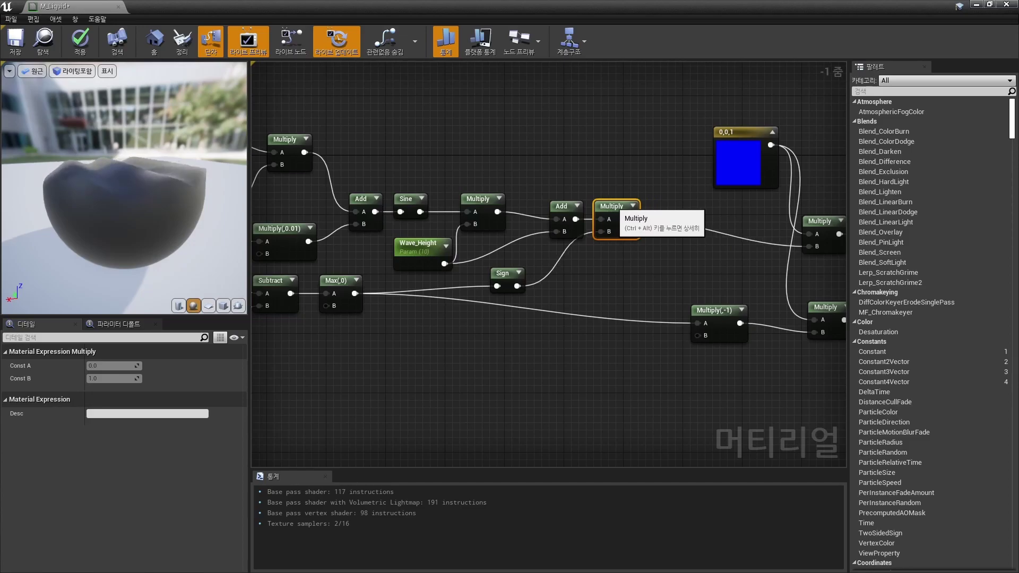
right_drag(629, 210, 477, 210)
mouse_move(478, 211)
mouse_down()
mouse_move(556, 218)
mouse_move(549, 211)
mouse_up()
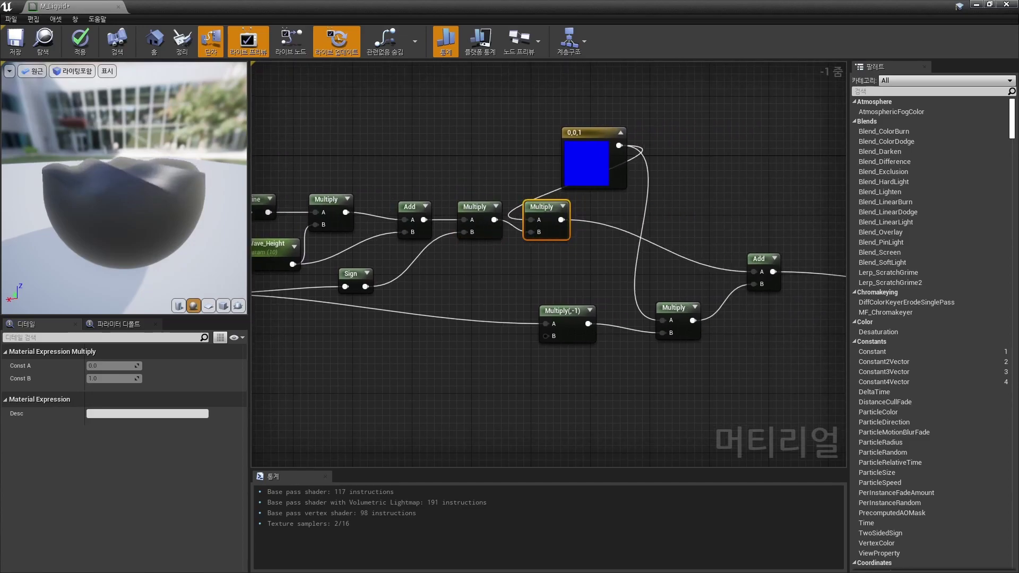
drag(584, 132, 442, 125)
mouse_move(676, 307)
mouse_down()
mouse_move(631, 288)
mouse_move(608, 259)
mouse_up()
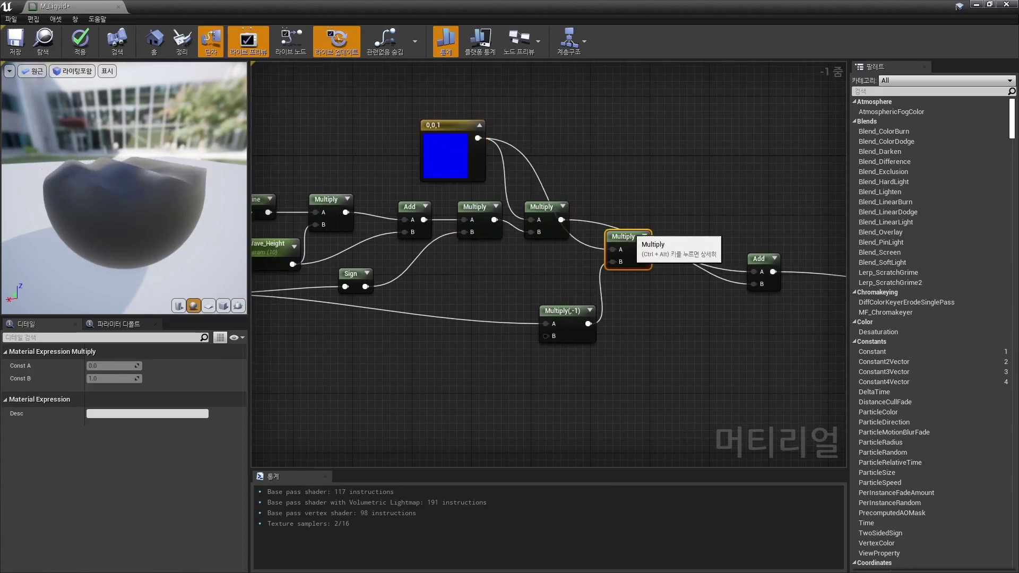
mouse_move(563, 311)
mouse_down()
mouse_move(533, 310)
mouse_move(502, 272)
mouse_up()
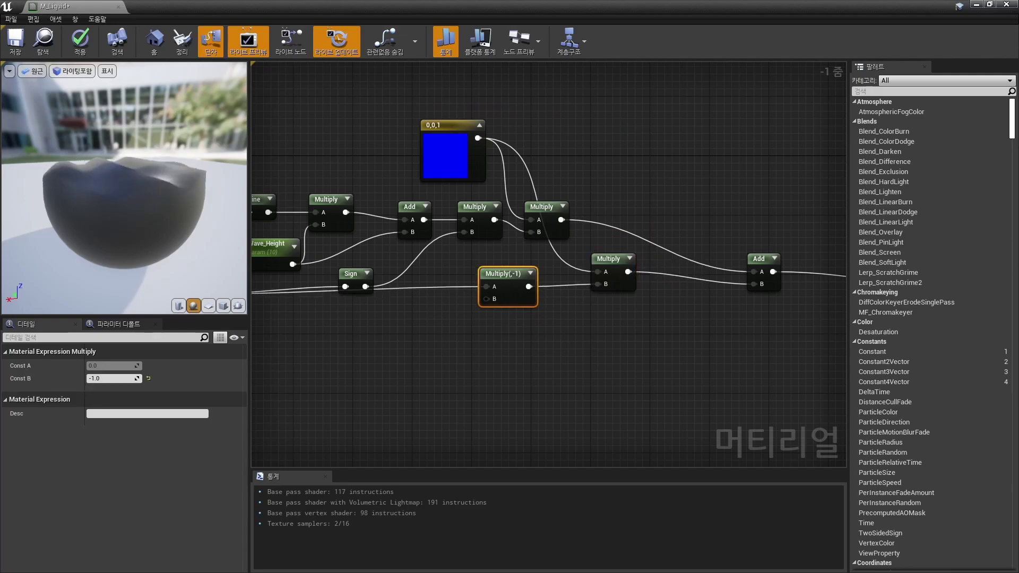
drag(759, 259, 664, 233)
scroll(661, 247, down, 2)
right_click(671, 242)
Step: Widen the node graph panel and reframe the M_Liquid network
right_drag(671, 242, 849, 293)
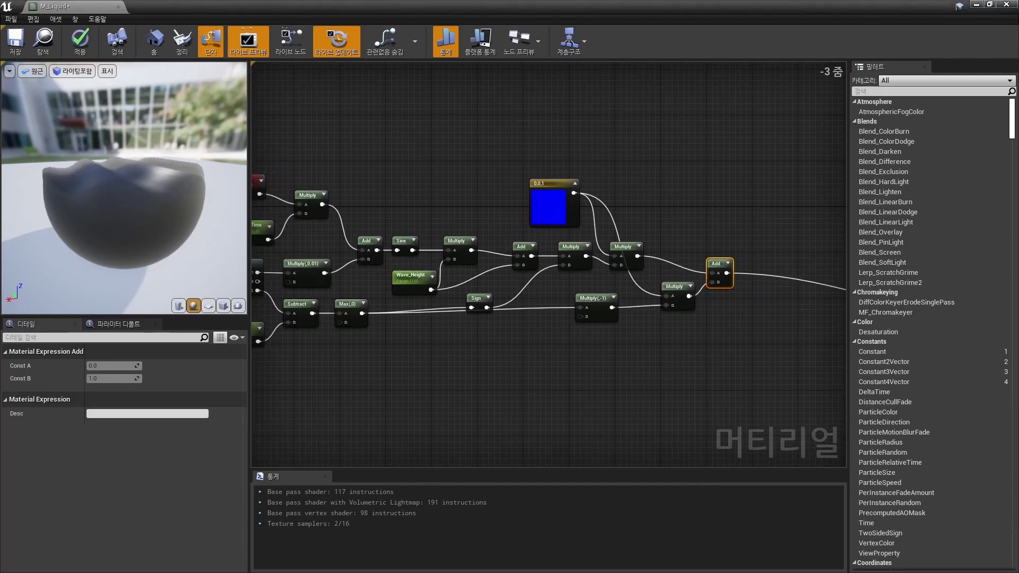
scroll(637, 308, down, 1)
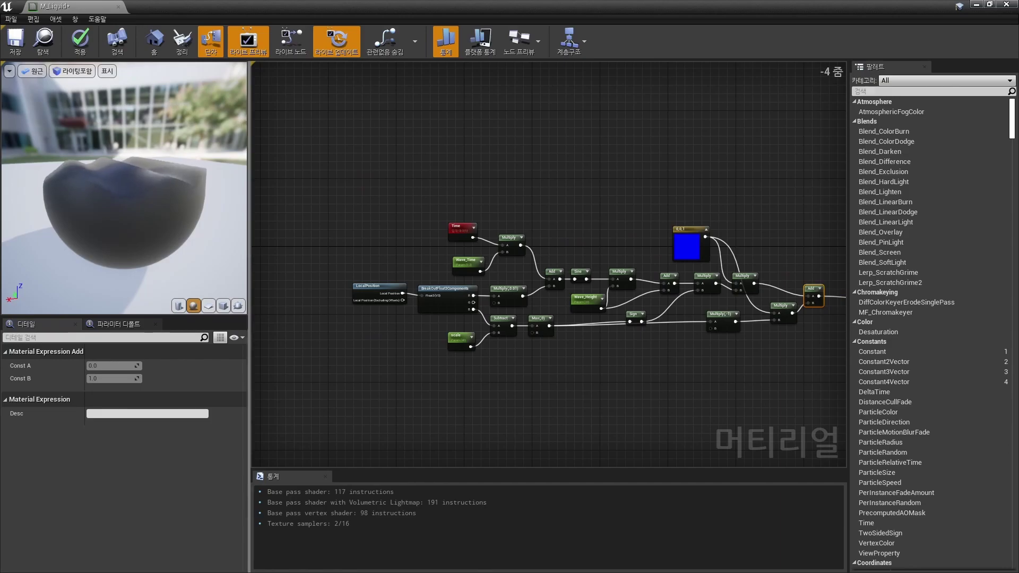
drag(249, 265, 100, 265)
scroll(518, 263, up, 1)
scroll(518, 263, up, 1)
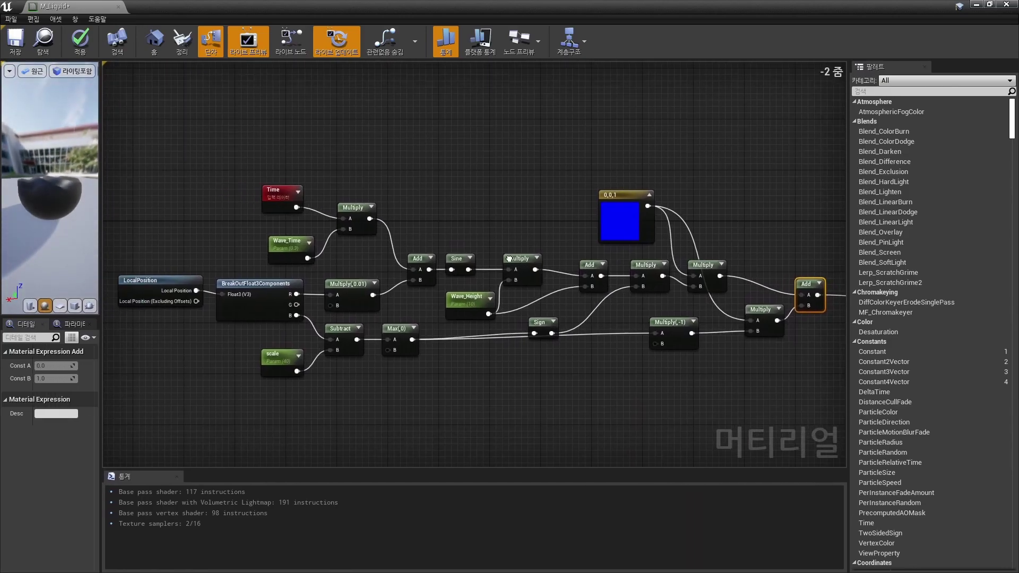
scroll(517, 263, up, 1)
scroll(515, 266, down, 1)
click(509, 234)
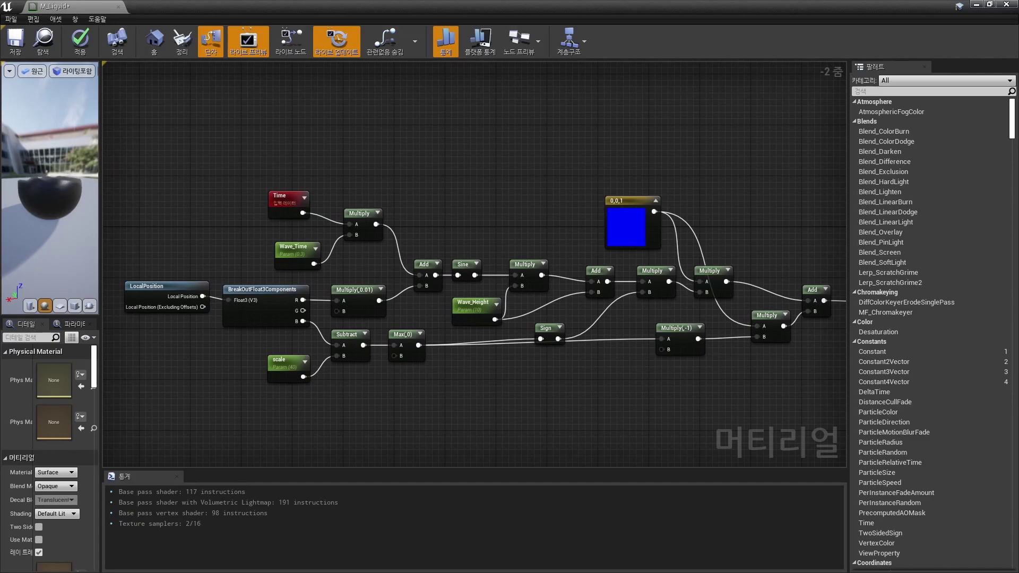
Step: Frame the whole graph, shift all nodes right toward the output, and apply the material
key(Home)
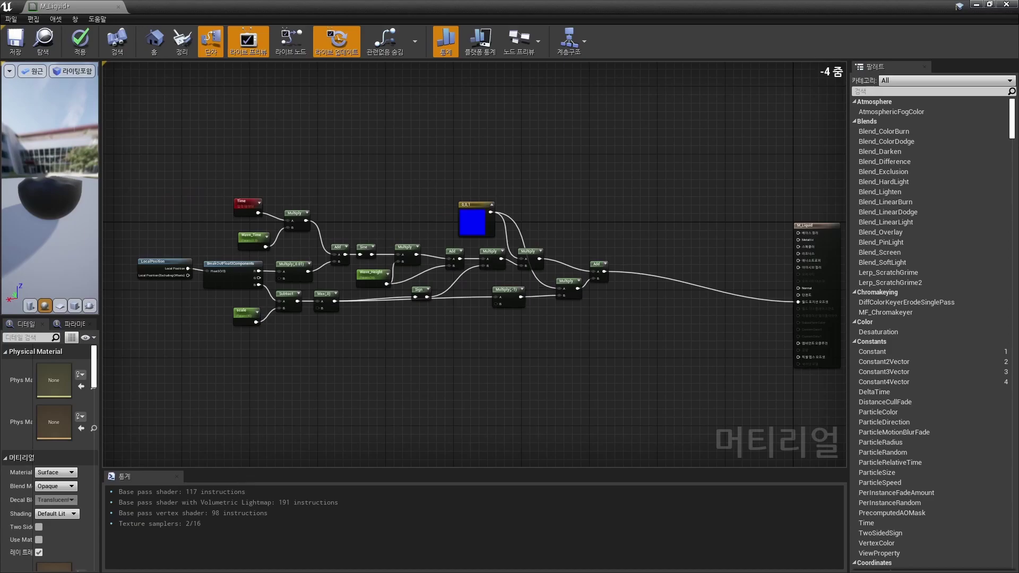
drag(186, 189, 627, 340)
drag(475, 222, 539, 248)
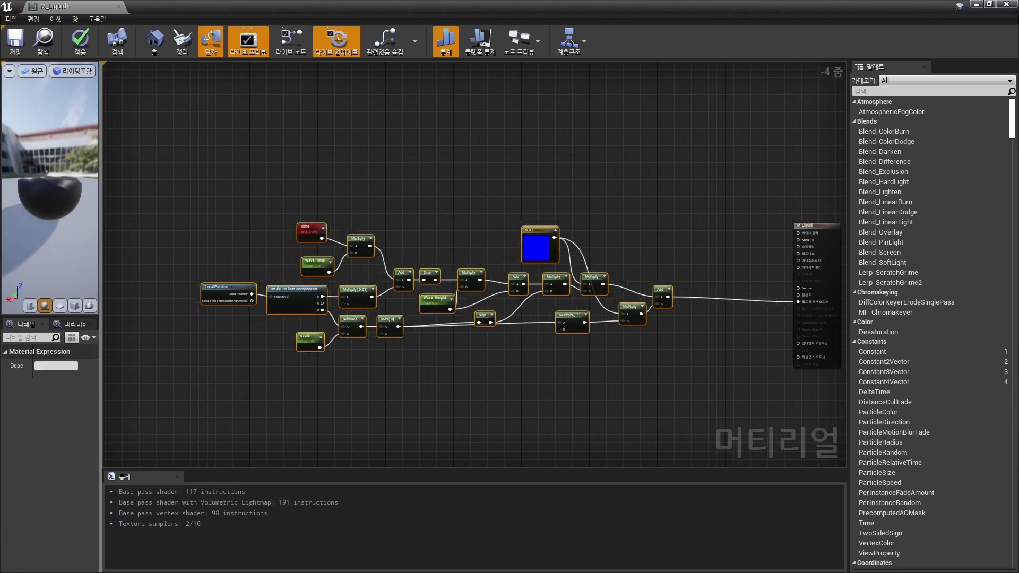
drag(101, 159, 214, 159)
click(81, 43)
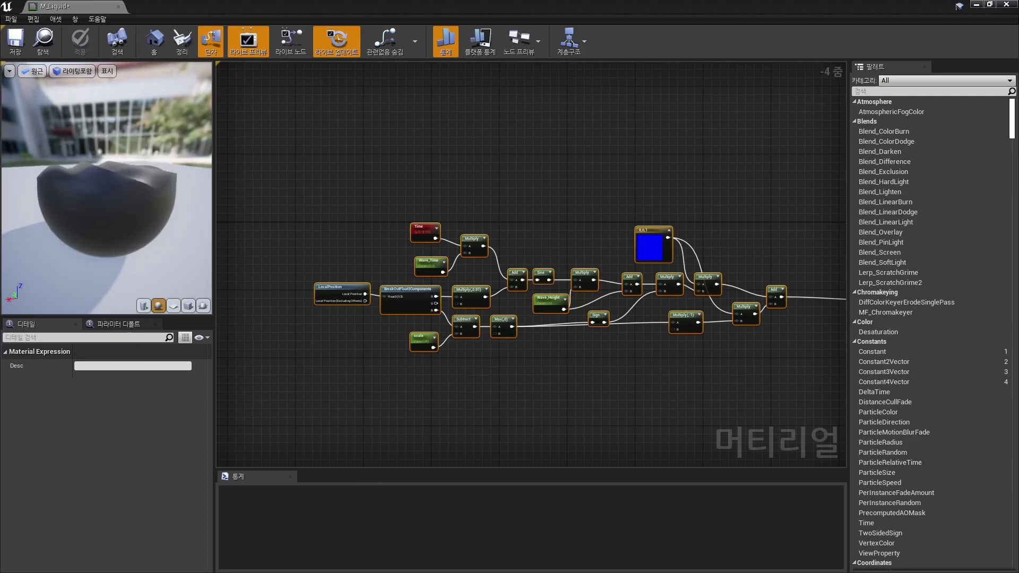
key(alt+Tab)
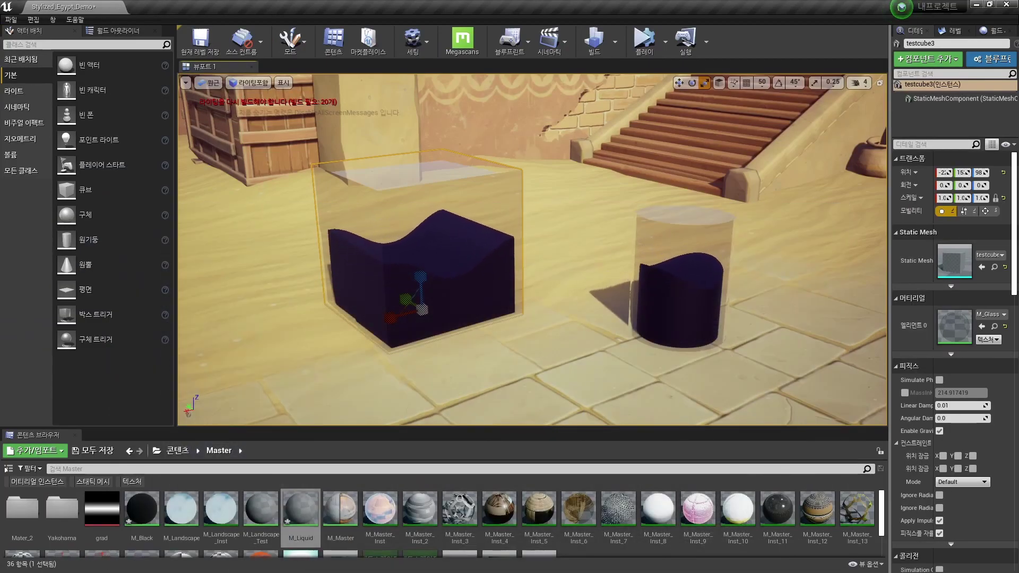
Step: Select the liquid cube and cycle the viewport view modes with Alt+1–4, ending in lit shading
click(424, 287)
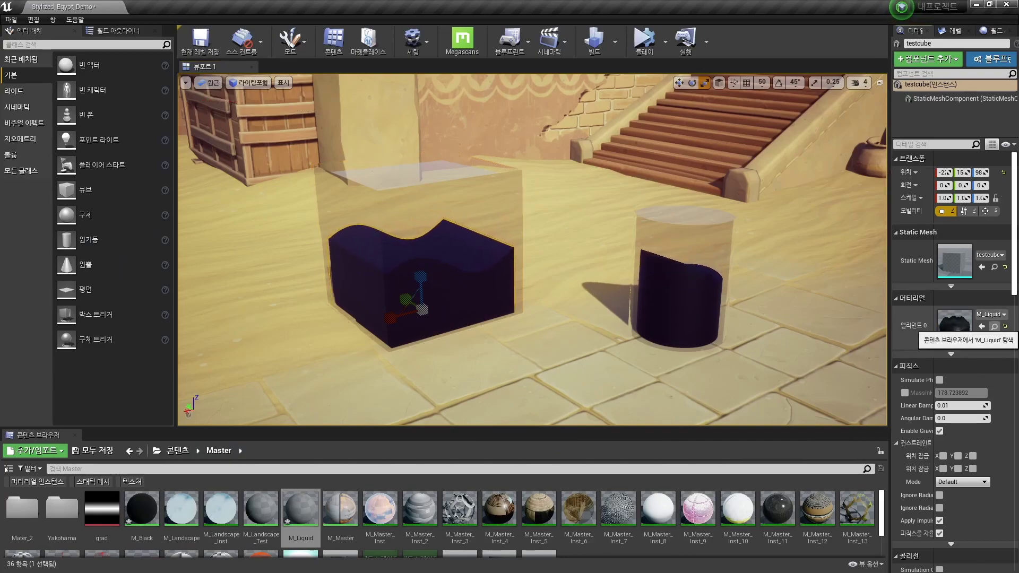
key(alt+2)
key(alt+3)
key(alt+4)
key(Escape)
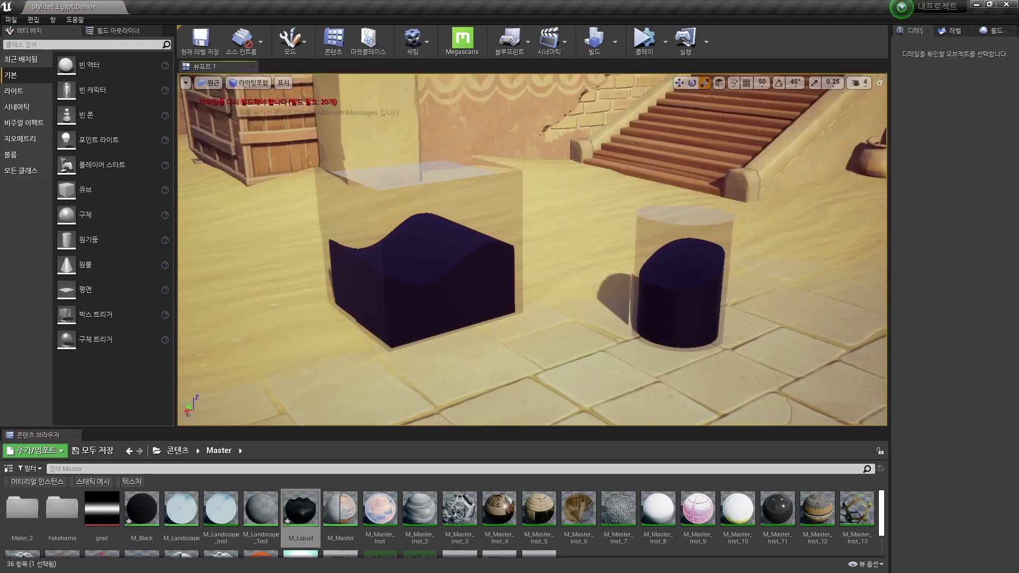
key(alt+1)
key(alt+4)
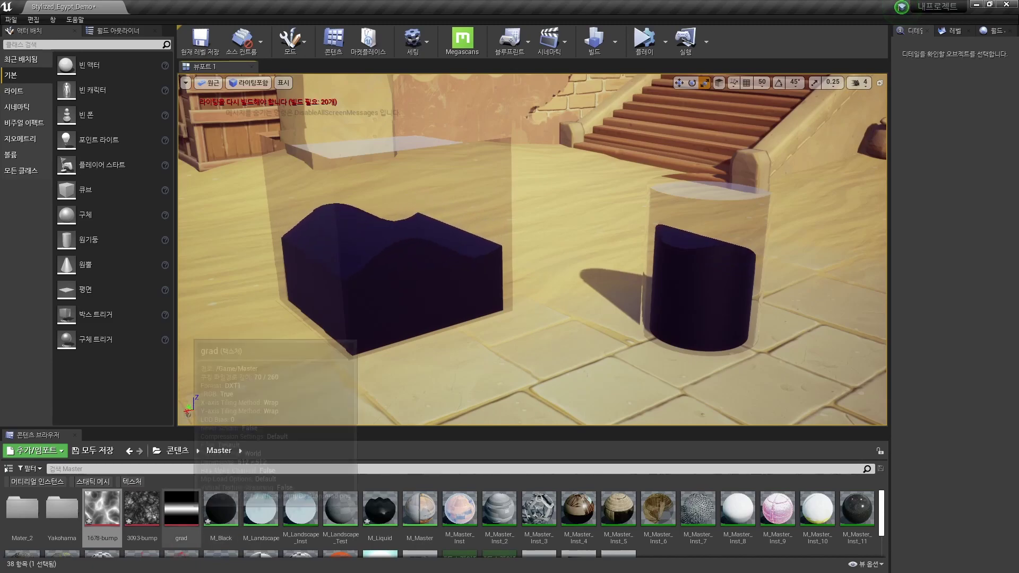
Step: Open the cube's M_Liquid material in a maximized material editor
click(390, 276)
double_click(954, 325)
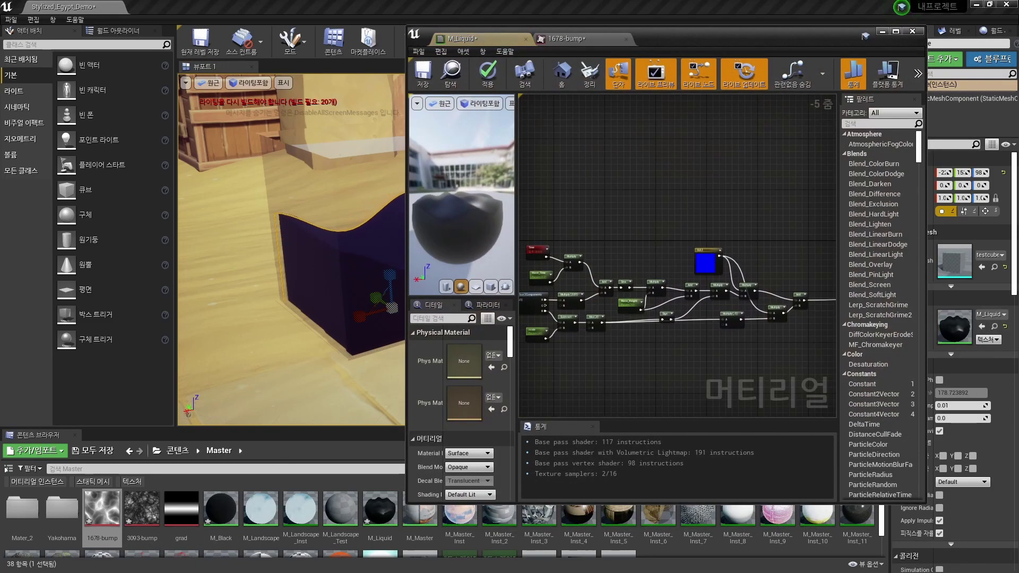
click(896, 31)
scroll(553, 225, up, 2)
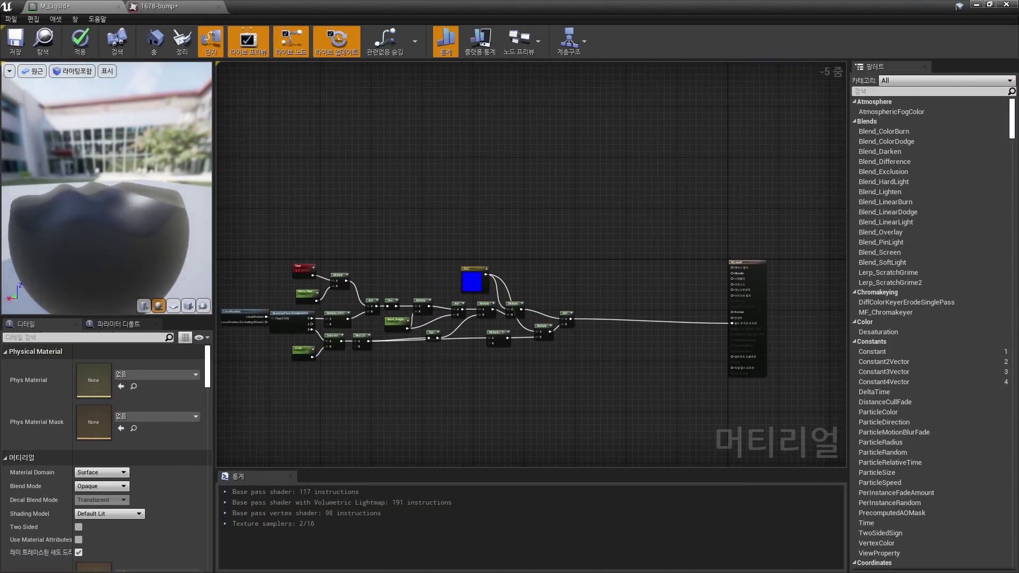
mouse_move(552, 225)
right_down()
mouse_move(583, 232)
mouse_move(497, 223)
right_up()
Step: Wire a cyan (0, 0.743, 0.771) Constant3Vector into Base Color and apply
click(512, 217)
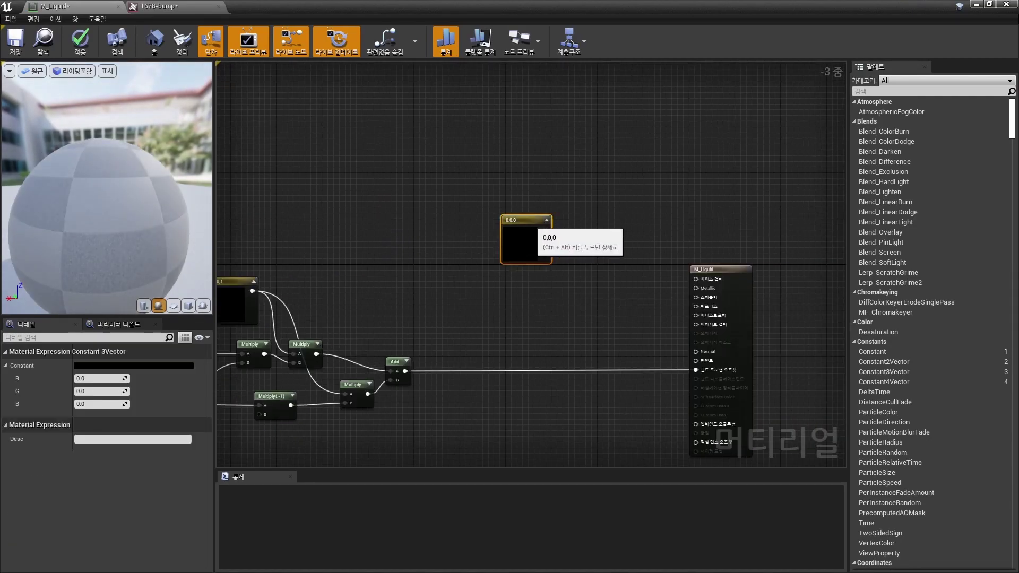
drag(556, 228, 699, 281)
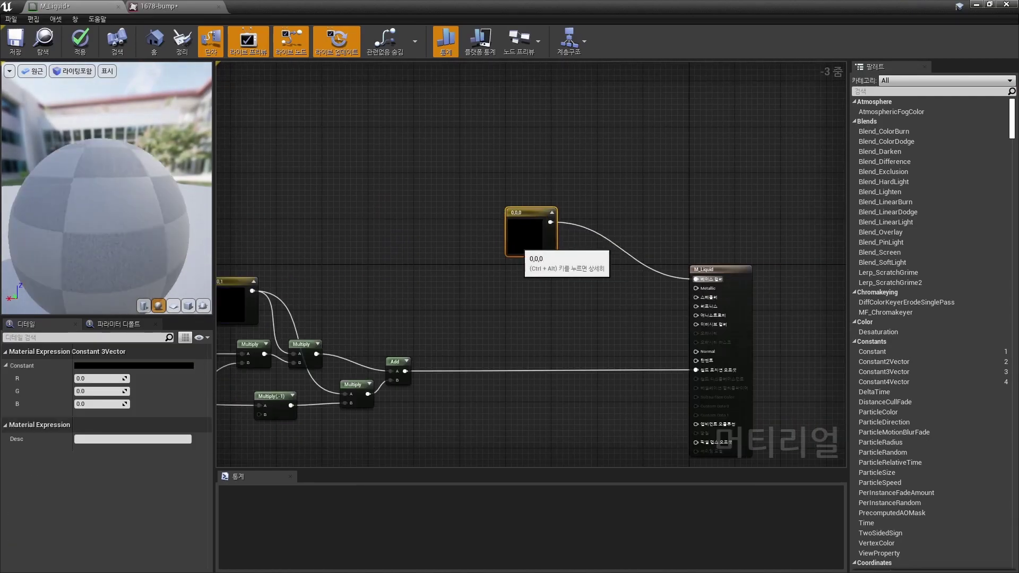
drag(531, 245, 519, 238)
double_click(520, 238)
click(143, 376)
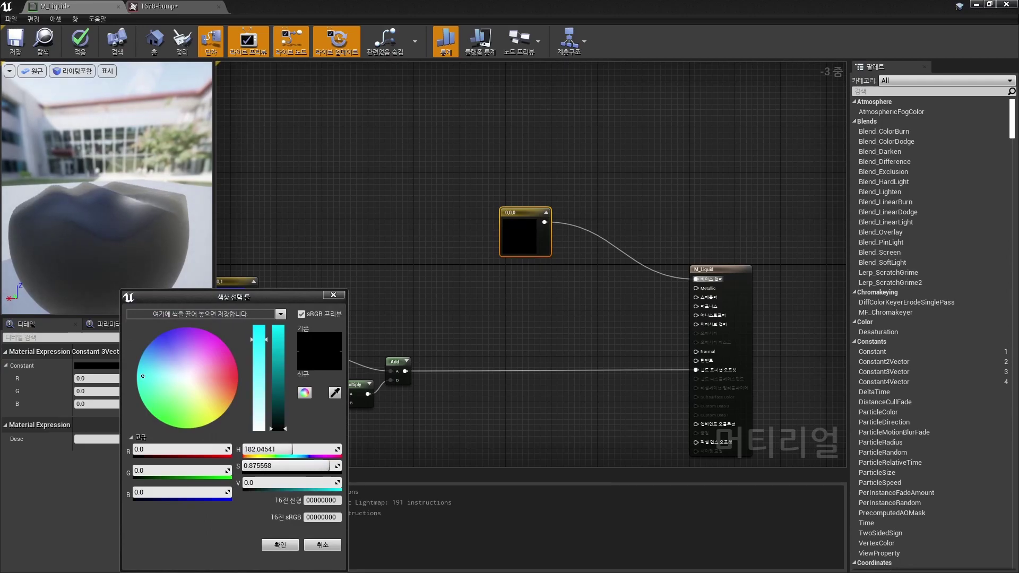
click(278, 350)
click(280, 545)
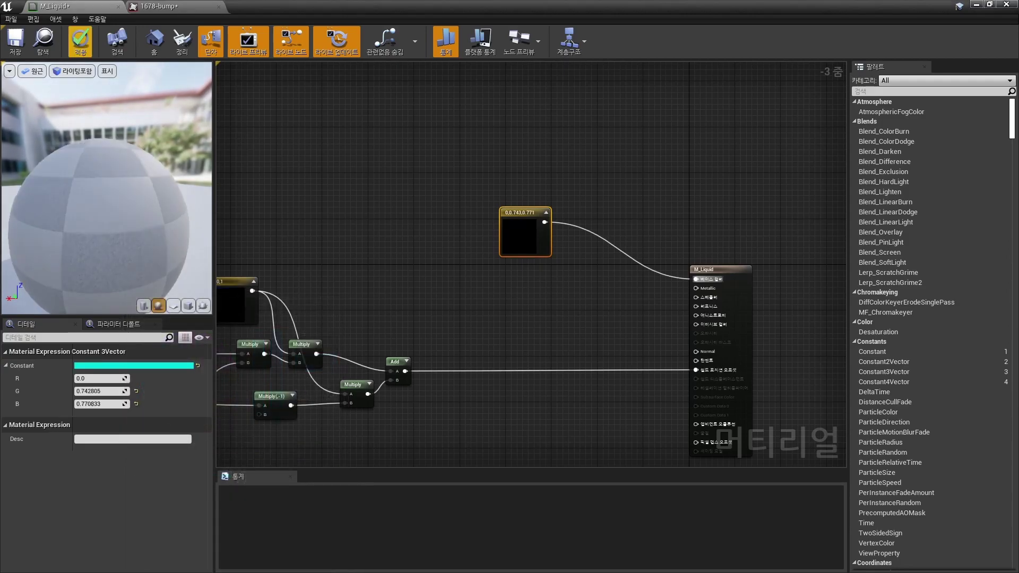
click(79, 41)
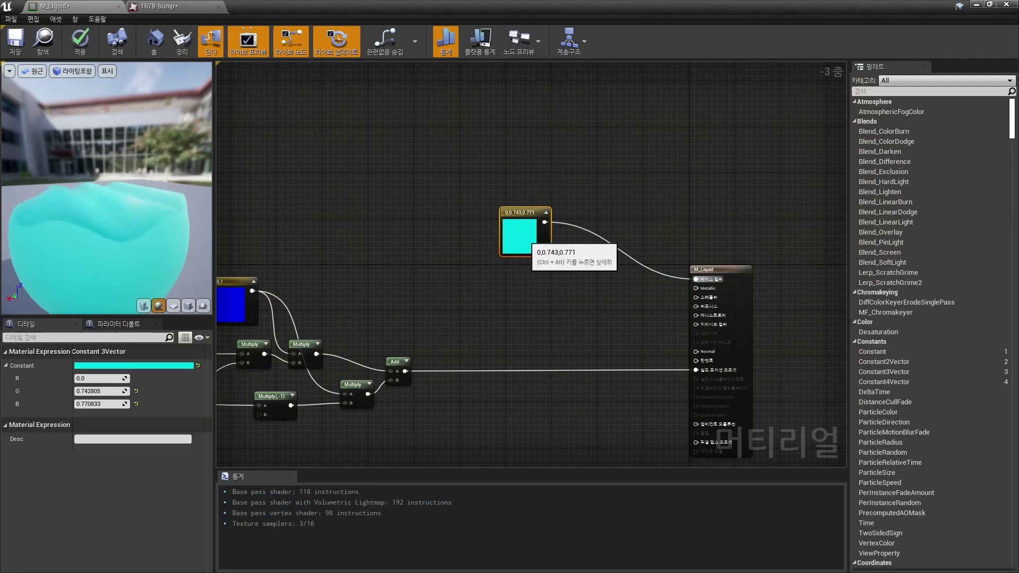
drag(523, 242, 438, 181)
right_drag(584, 319, 624, 328)
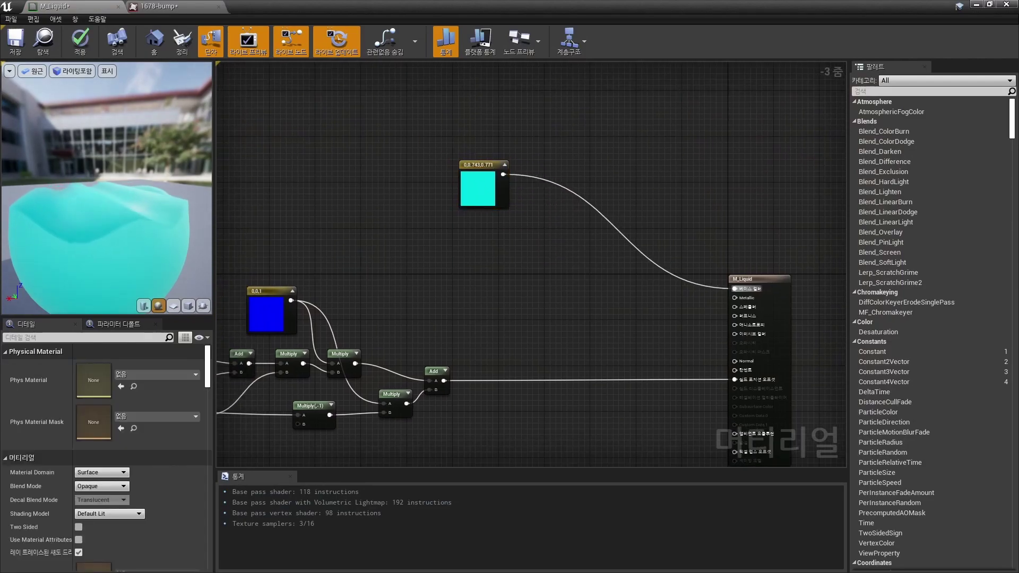
Step: Add a Panner node with a Constant 0.2 driving its Speed
right_click(540, 260)
text(panner)
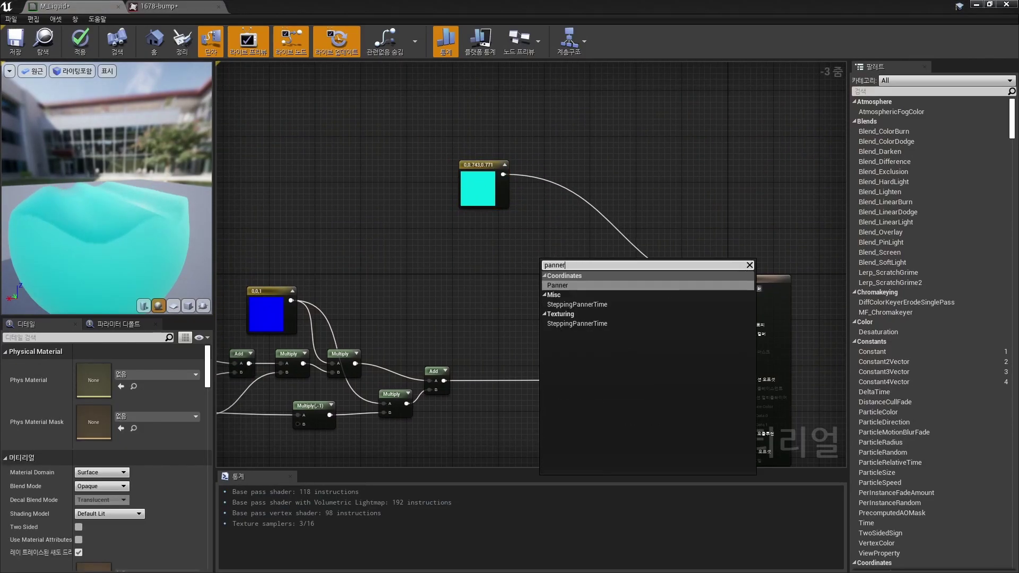
key(Return)
scroll(507, 293, up, 3)
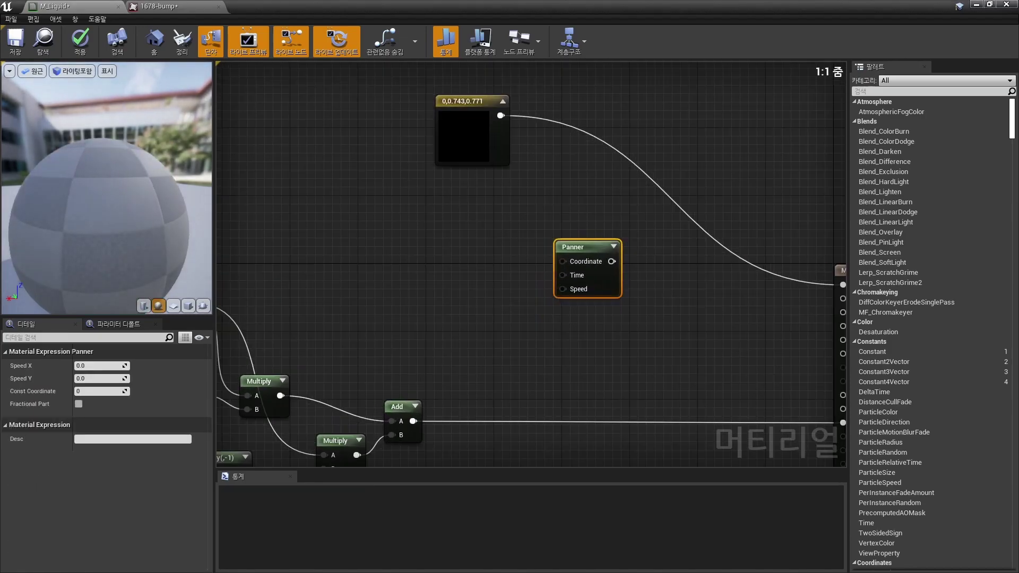
click(504, 297)
mouse_move(523, 316)
mouse_down()
mouse_move(548, 296)
mouse_move(504, 288)
mouse_up()
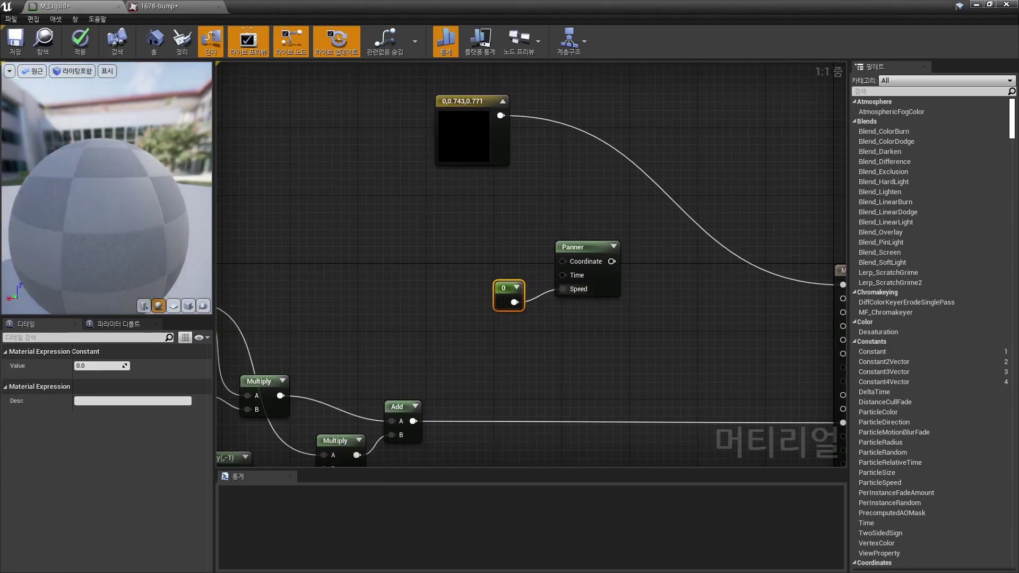
click(101, 366)
text(0.2)
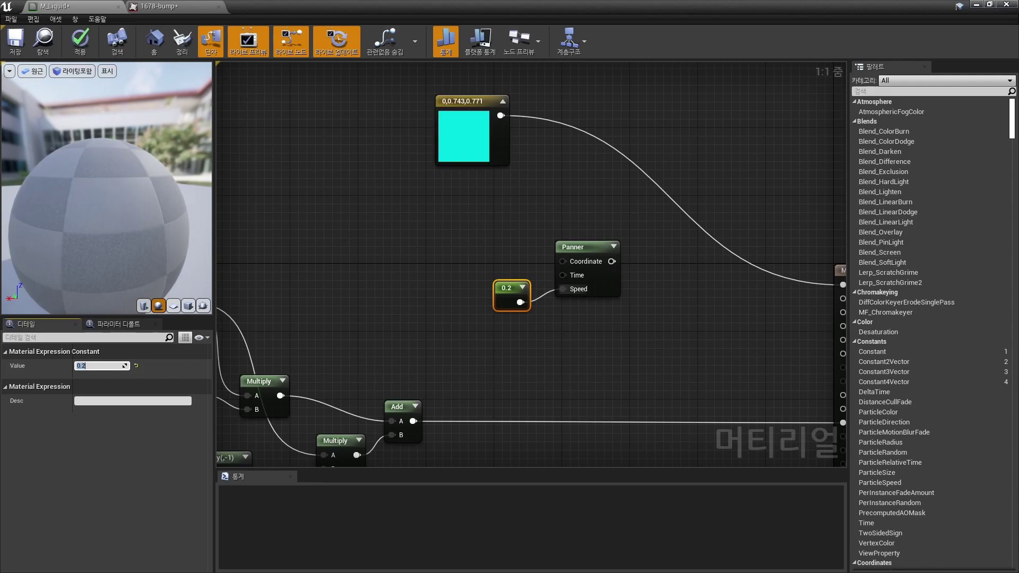
scroll(531, 265, down, 1)
click(351, 143)
Step: Bring in the 1678-bump texture as a Texture Sample beside the Panner and group them
double_click(443, 10)
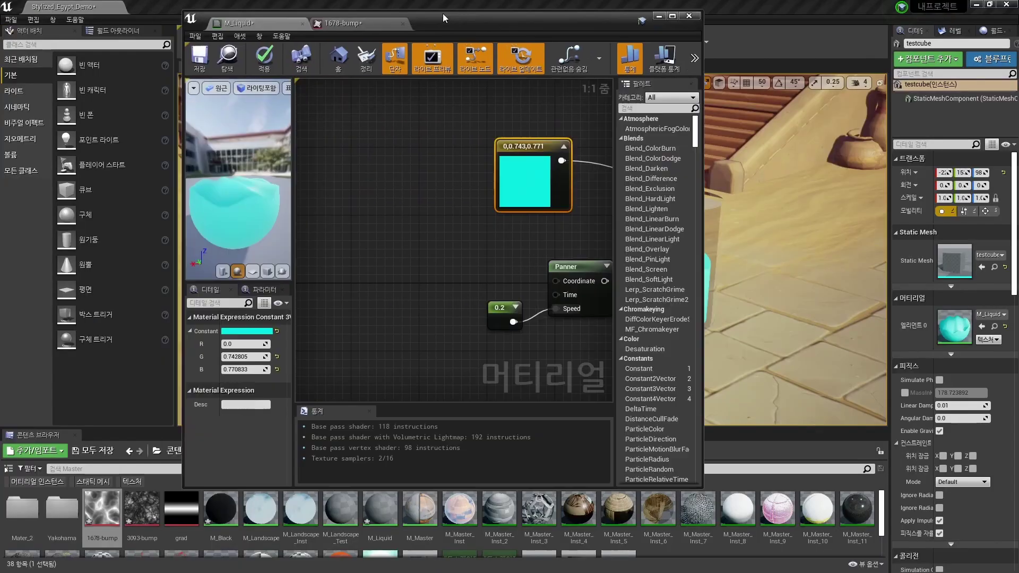
drag(443, 14, 687, 58)
drag(102, 508, 658, 339)
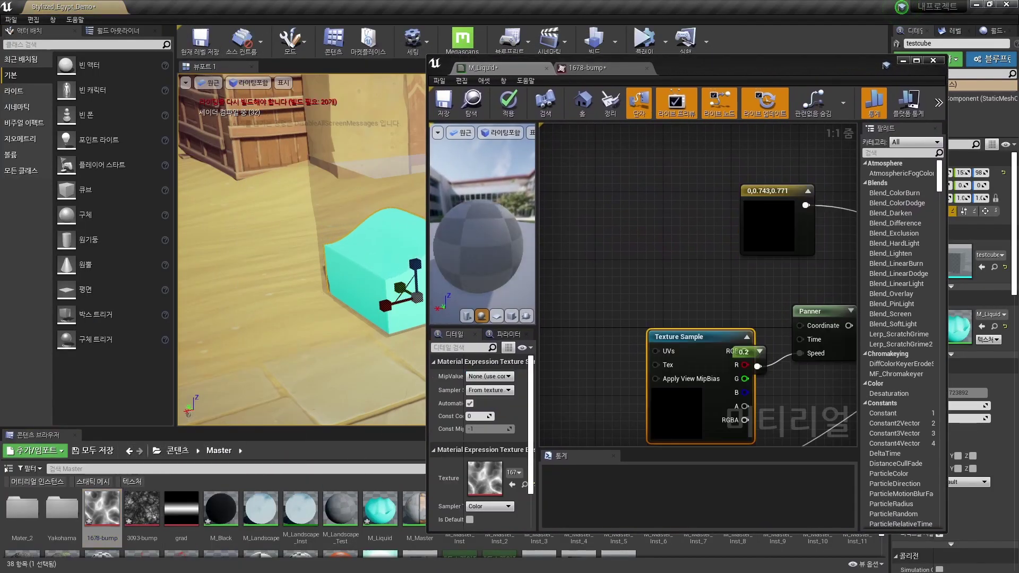
double_click(743, 60)
drag(345, 284, 561, 249)
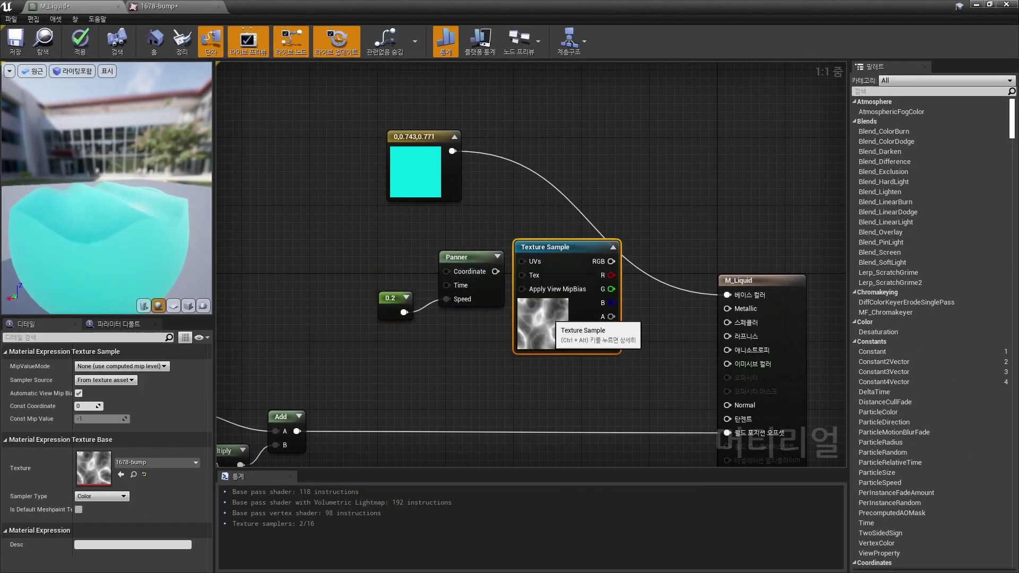
drag(642, 361, 371, 239)
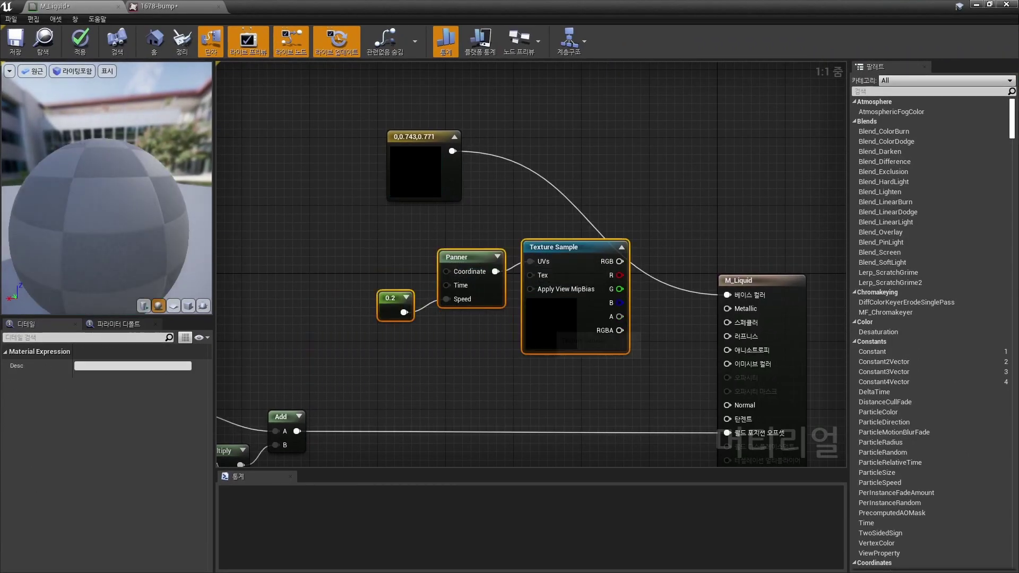
drag(573, 247, 480, 247)
click(372, 371)
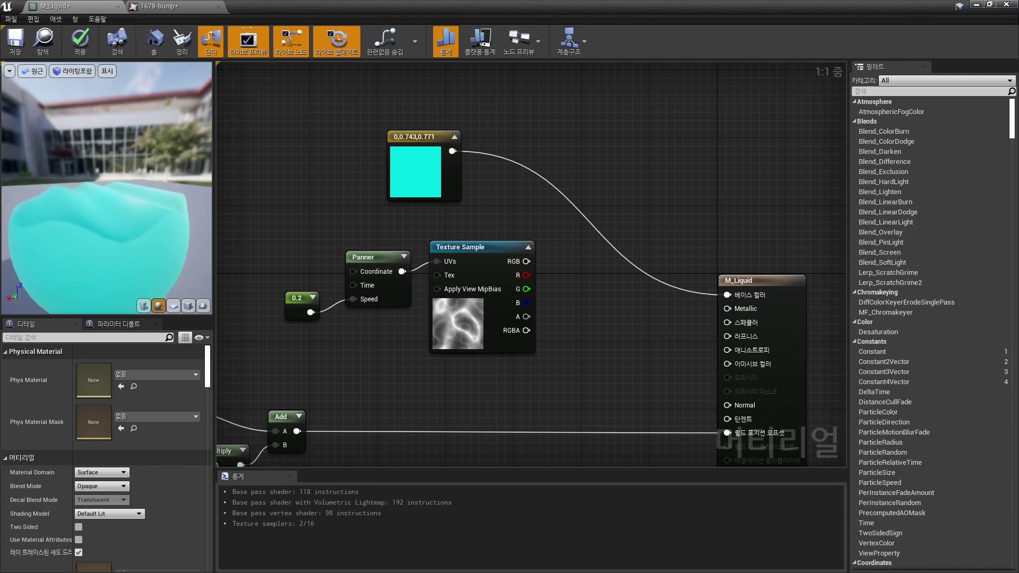
Step: Multiply the 1678-bump texture's RGB by the cyan constant into Base Color, then apply
mouse_move(527, 261)
mouse_down()
mouse_move(580, 306)
mouse_move(596, 301)
mouse_up()
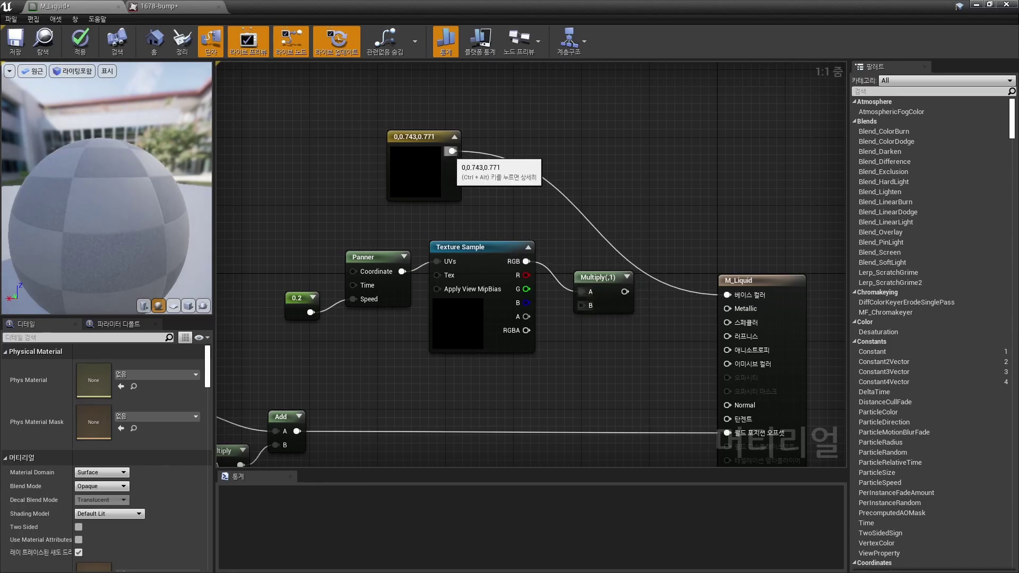
mouse_move(453, 151)
mouse_down()
mouse_move(584, 308)
mouse_move(752, 318)
mouse_move(736, 306)
mouse_up()
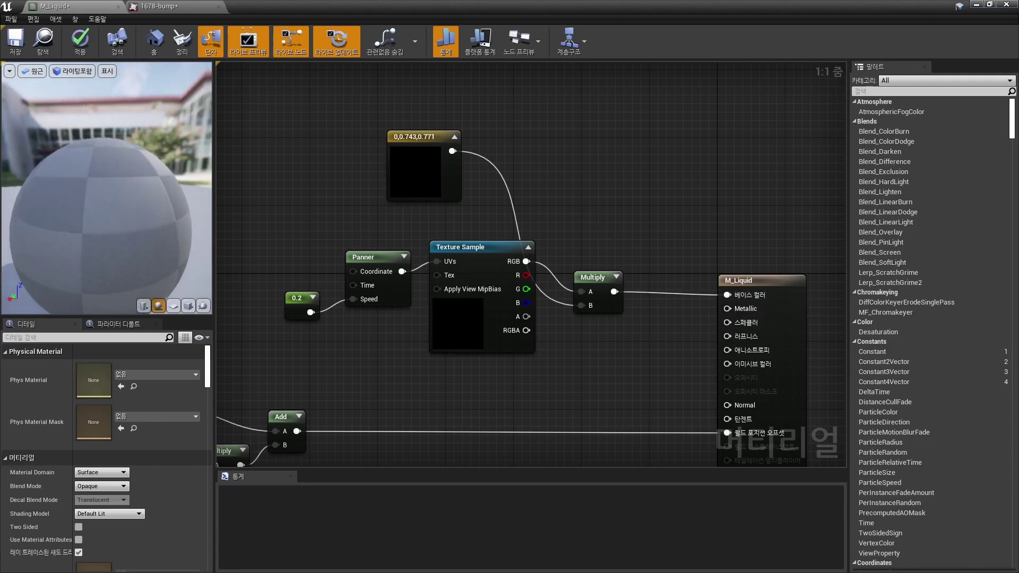
drag(133, 186, 79, 186)
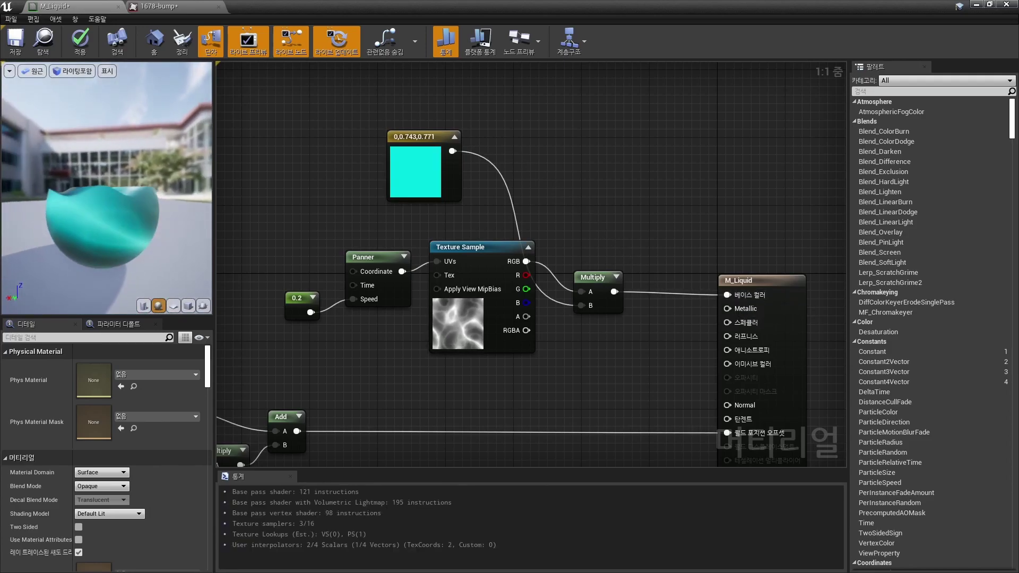
click(80, 41)
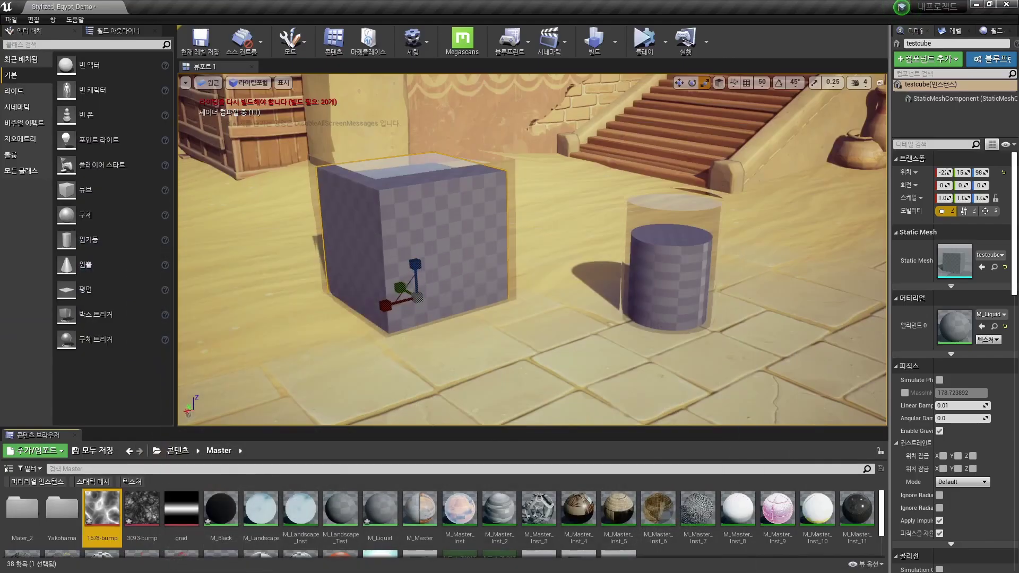
Step: Deselect the cube, zoom toward the glass cube and cylinder, and select the liquid cylinder
key(Escape)
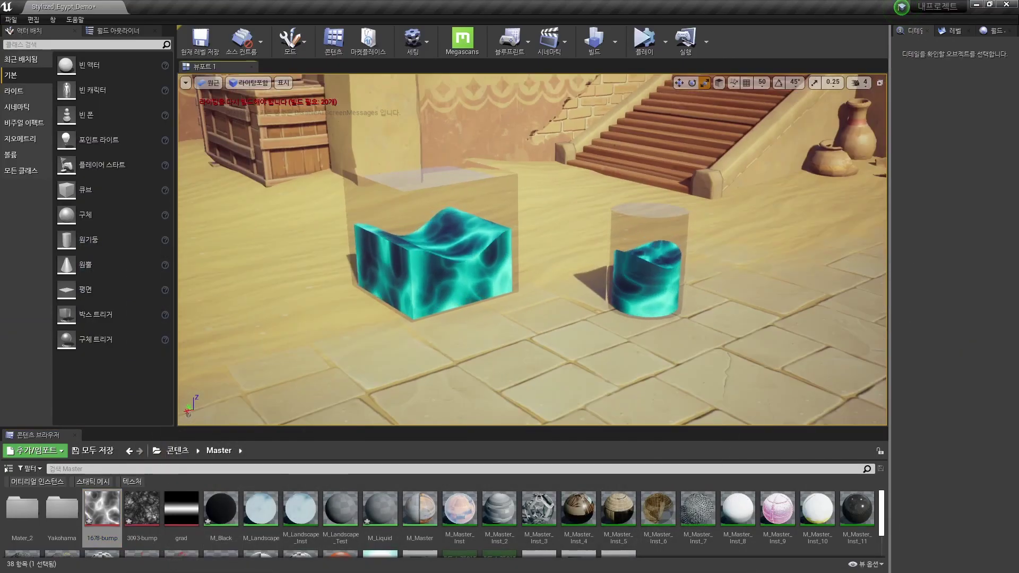
scroll(532, 249, down, 5)
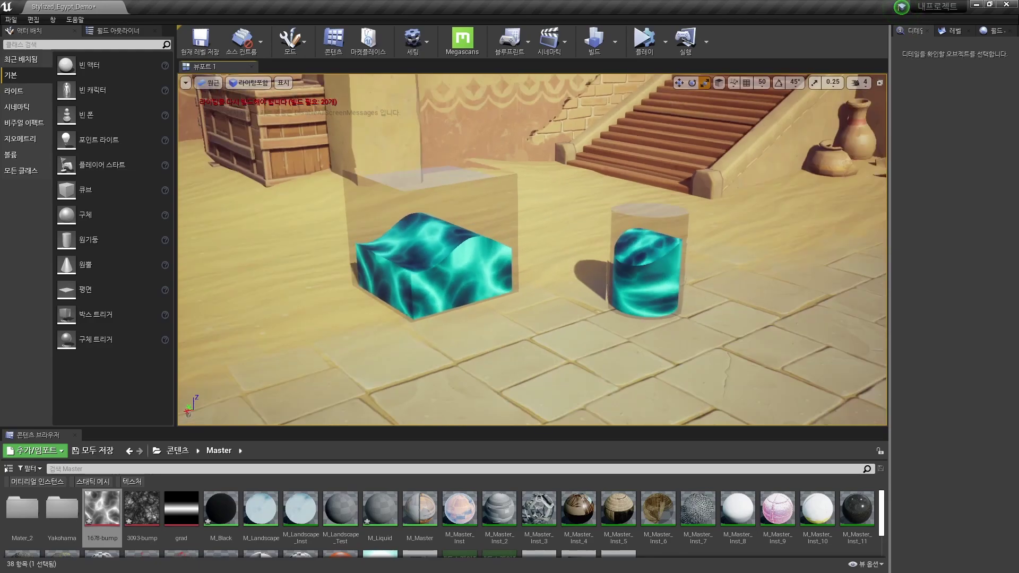
scroll(532, 249, up, 5)
scroll(532, 250, up, 2)
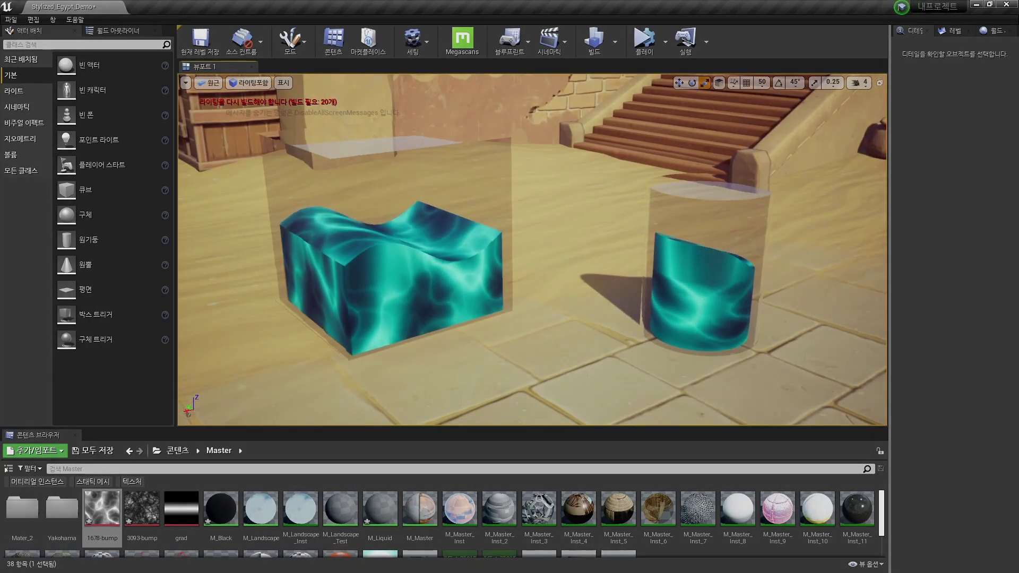
scroll(532, 249, up, 2)
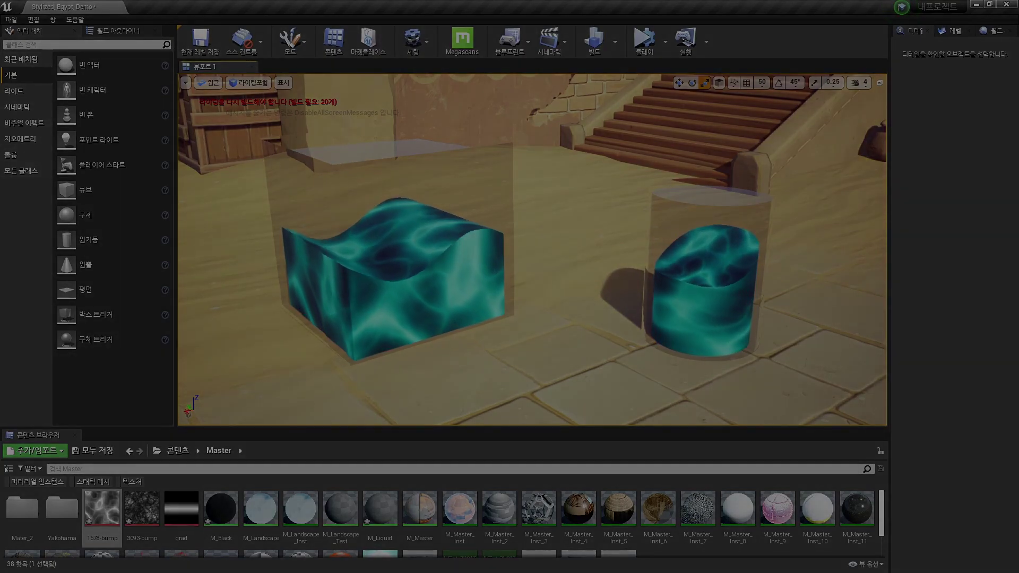
click(700, 297)
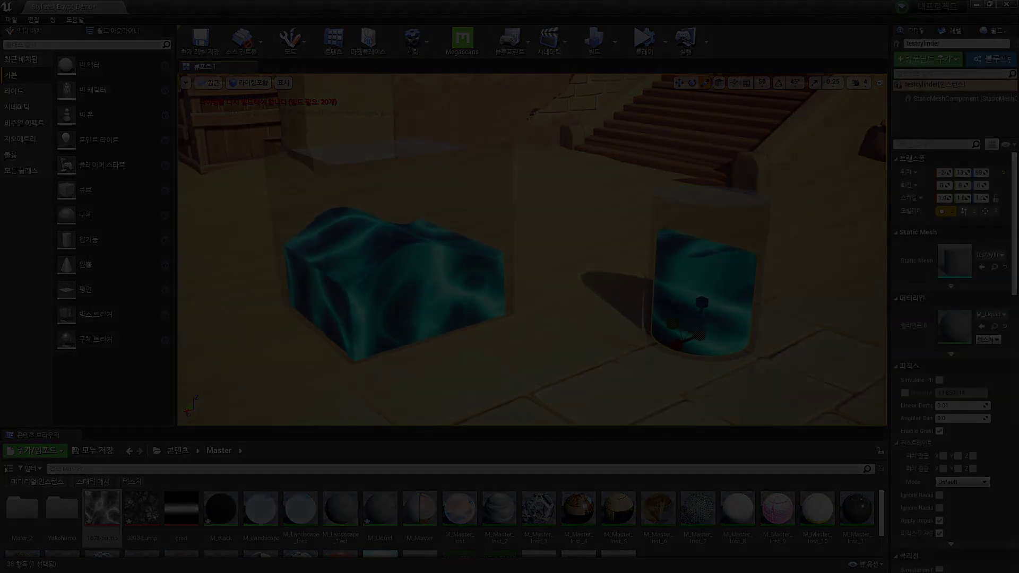